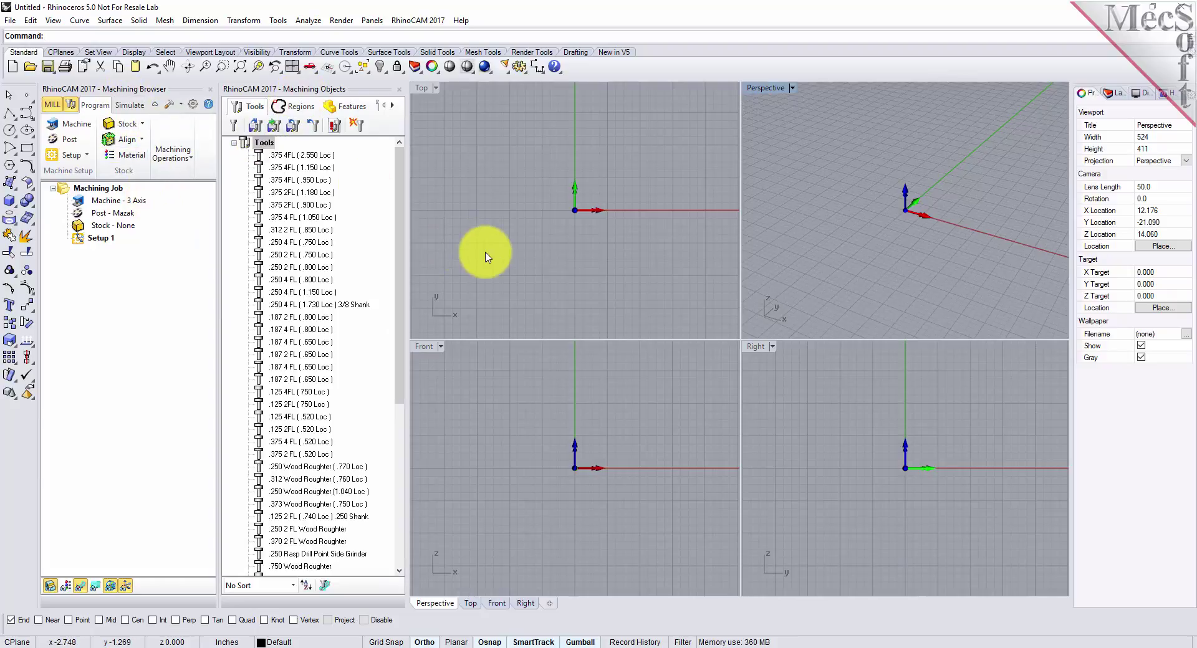
# Step: Close the RhinoCAM Machining Browser and Machining Objects panels so the four viewports fill the window
pyautogui.click(211, 89)
pyautogui.click(218, 90)
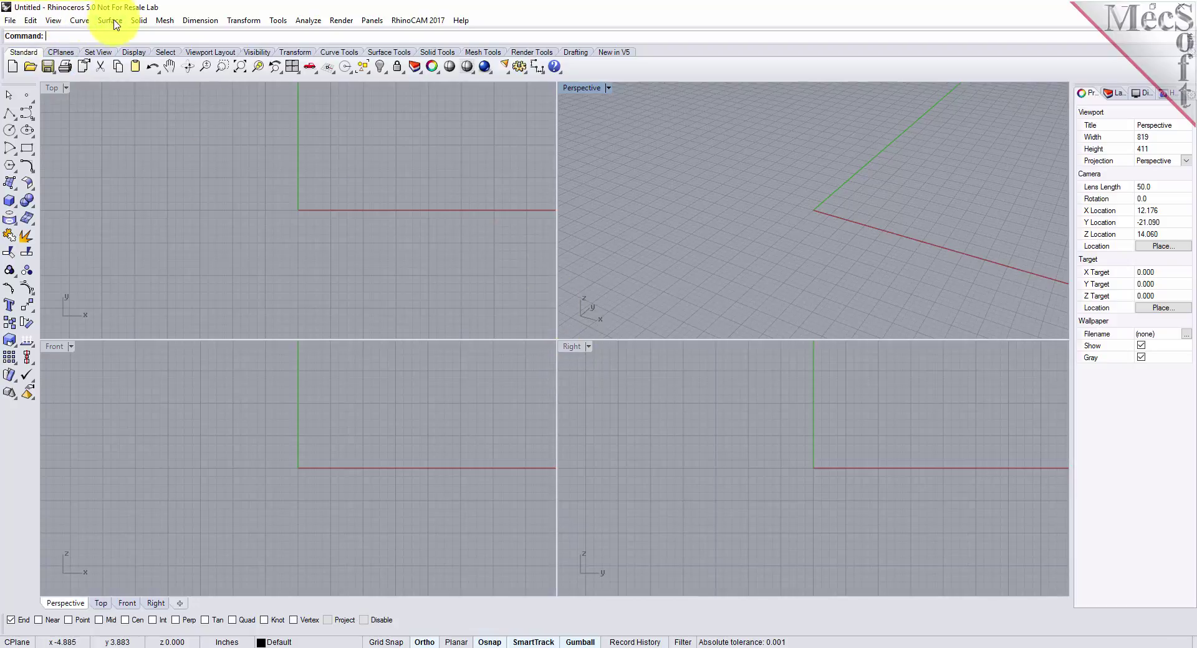
# Step: Load the NEST module from the RhinoCAM 2017 menu and view the nesting type options
pyautogui.click(446, 23)
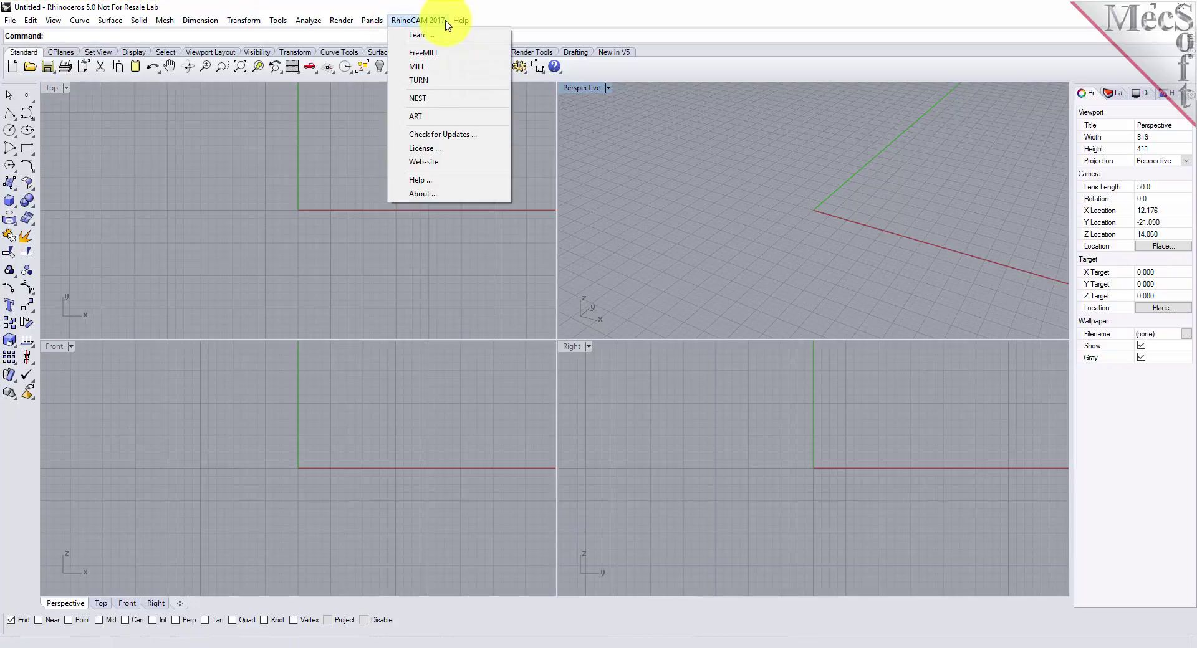
pyautogui.click(454, 98)
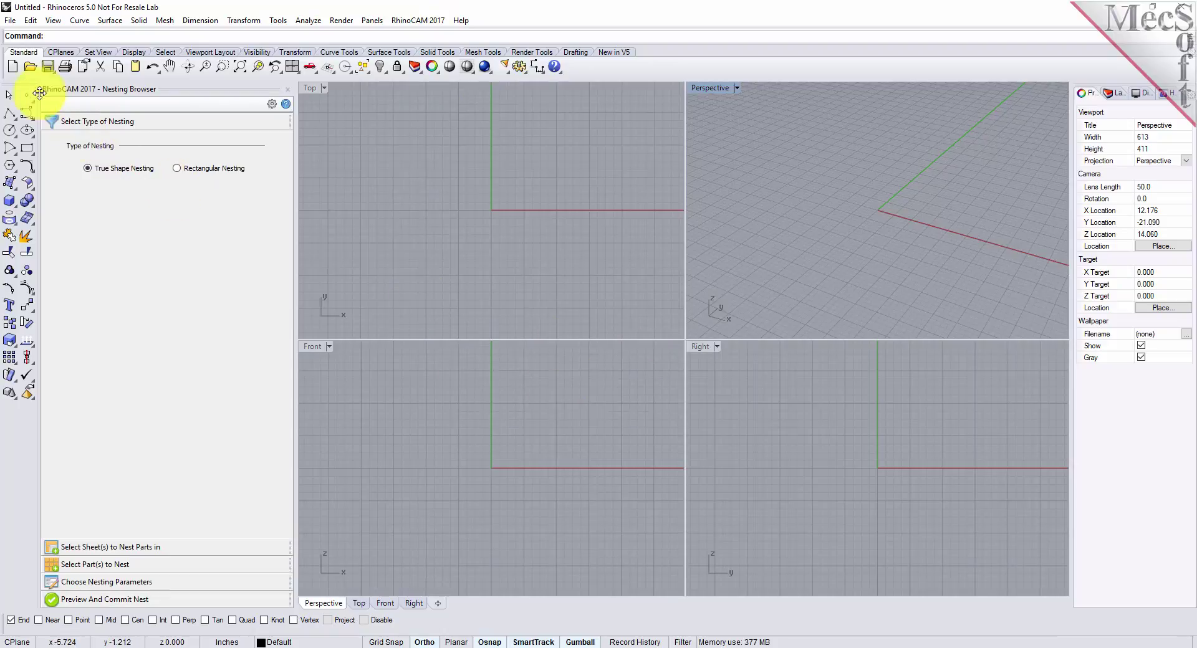
pyautogui.click(141, 129)
# Step: Review the sheets, parts, preview/commit and parameters sections, ending on the True Shape Nesting type
pyautogui.click(156, 549)
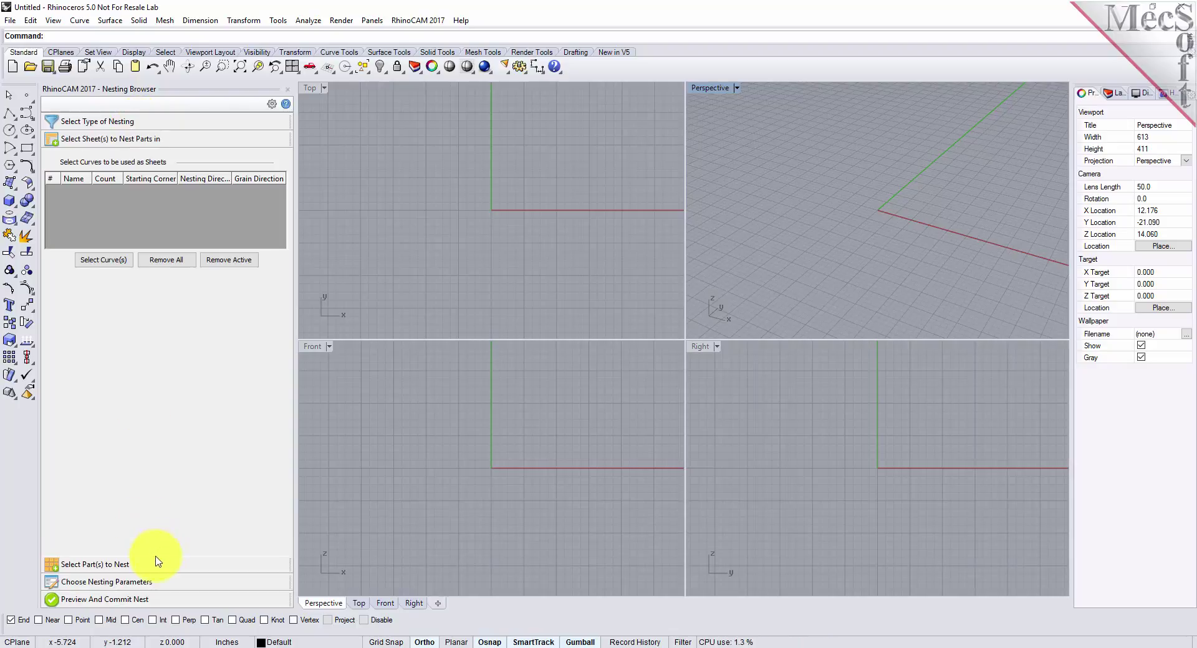
pyautogui.click(150, 567)
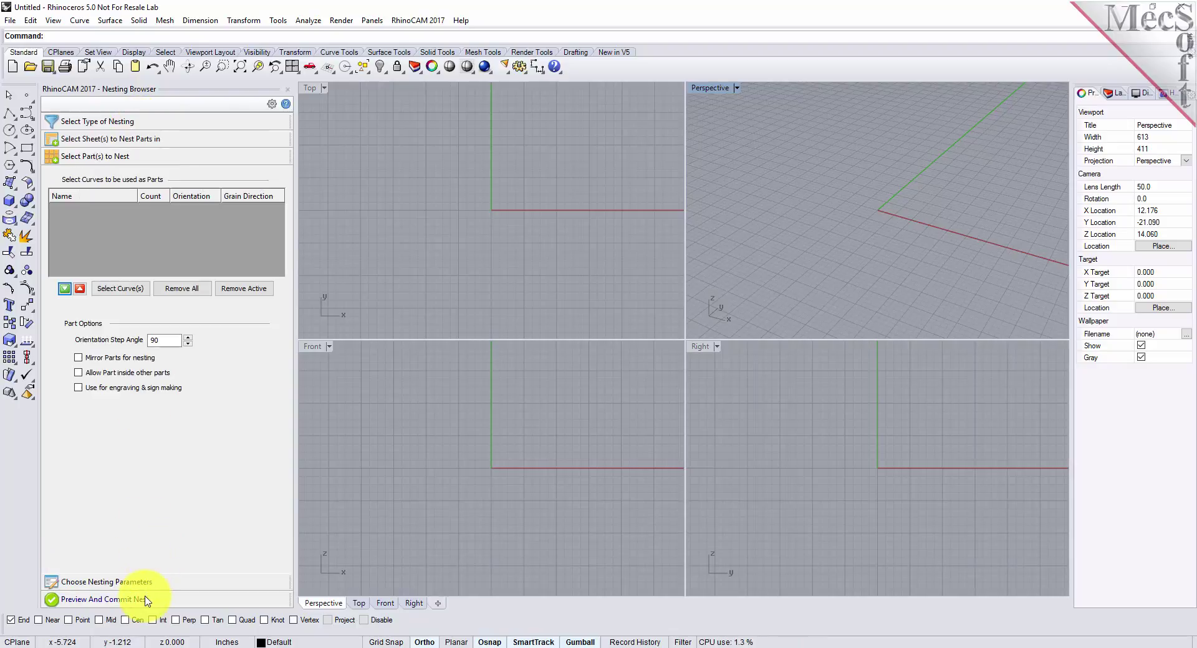
pyautogui.click(147, 600)
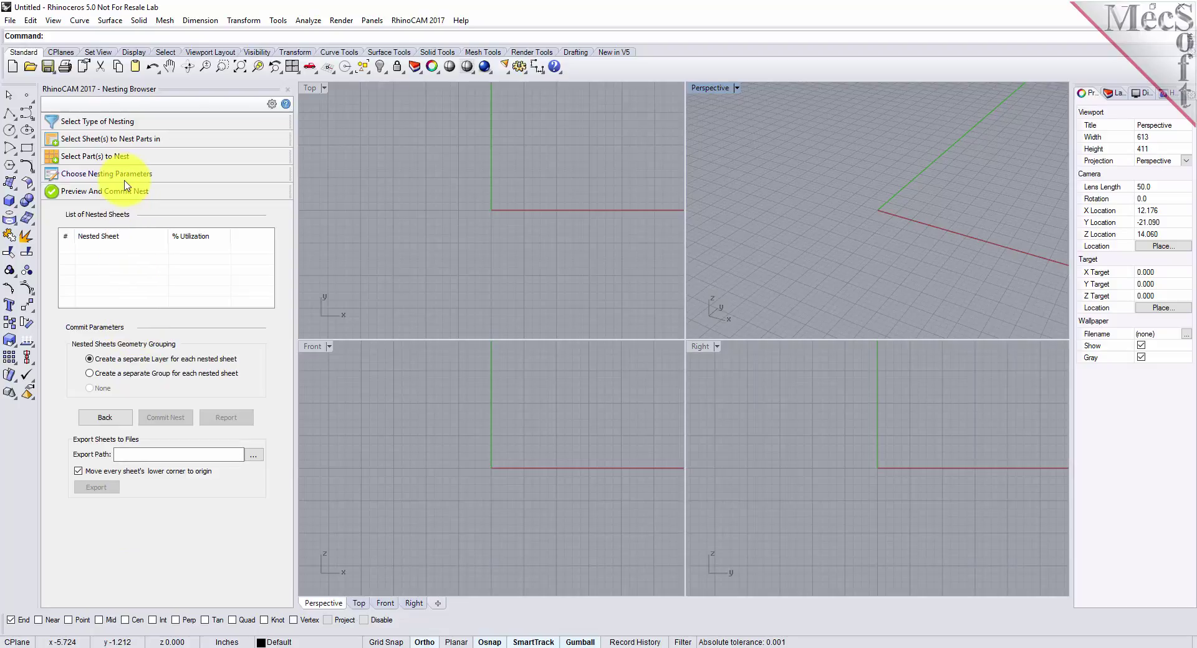
pyautogui.click(126, 178)
pyautogui.click(124, 122)
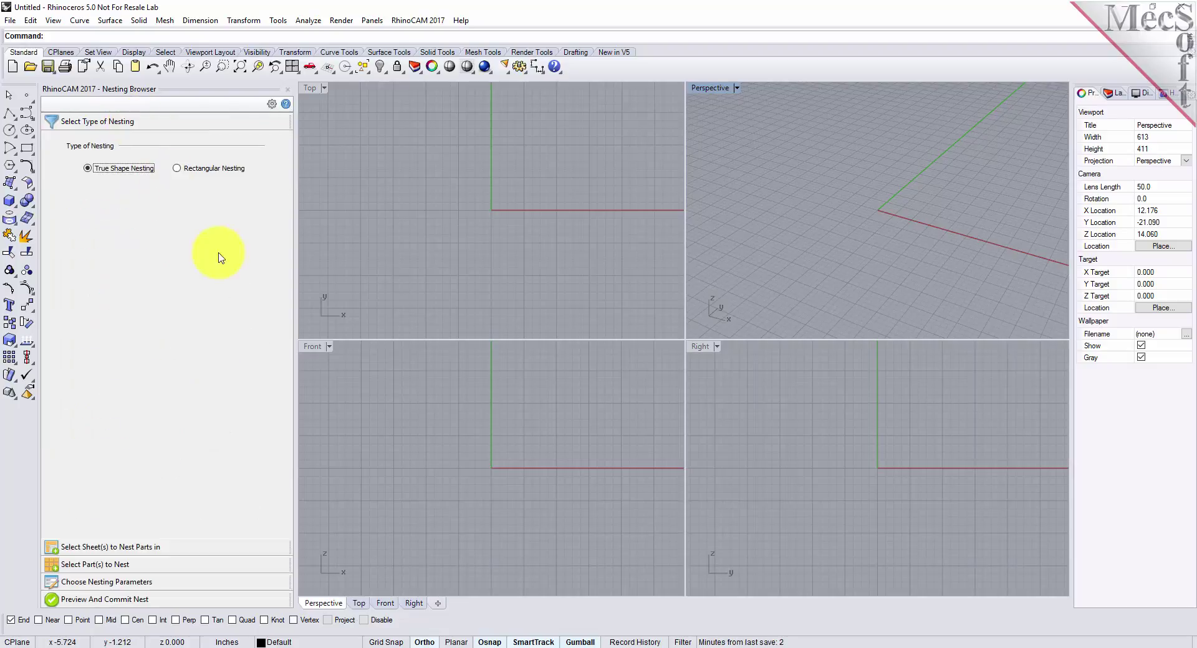
# Step: Widen the Nesting Browser and bring up the Open dialog at the QuickStart folder
pyautogui.moveTo(294, 329)
pyautogui.mouseDown()
pyautogui.moveTo(379, 330)
pyautogui.moveTo(302, 331)
pyautogui.mouseUp()
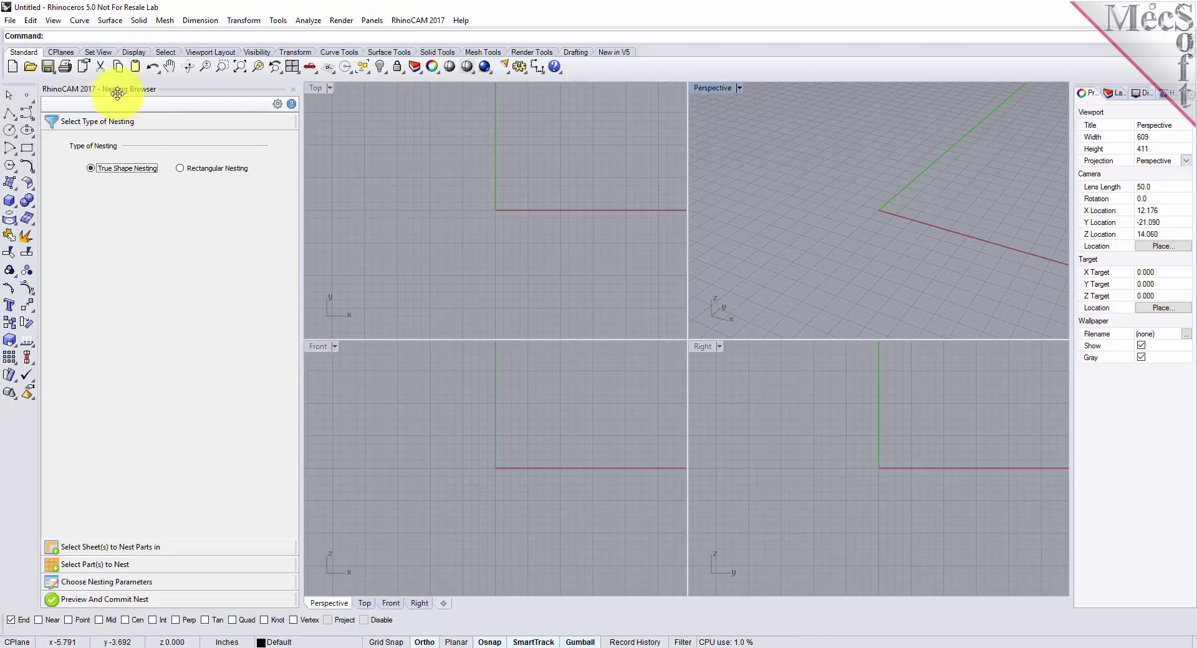
pyautogui.click(34, 78)
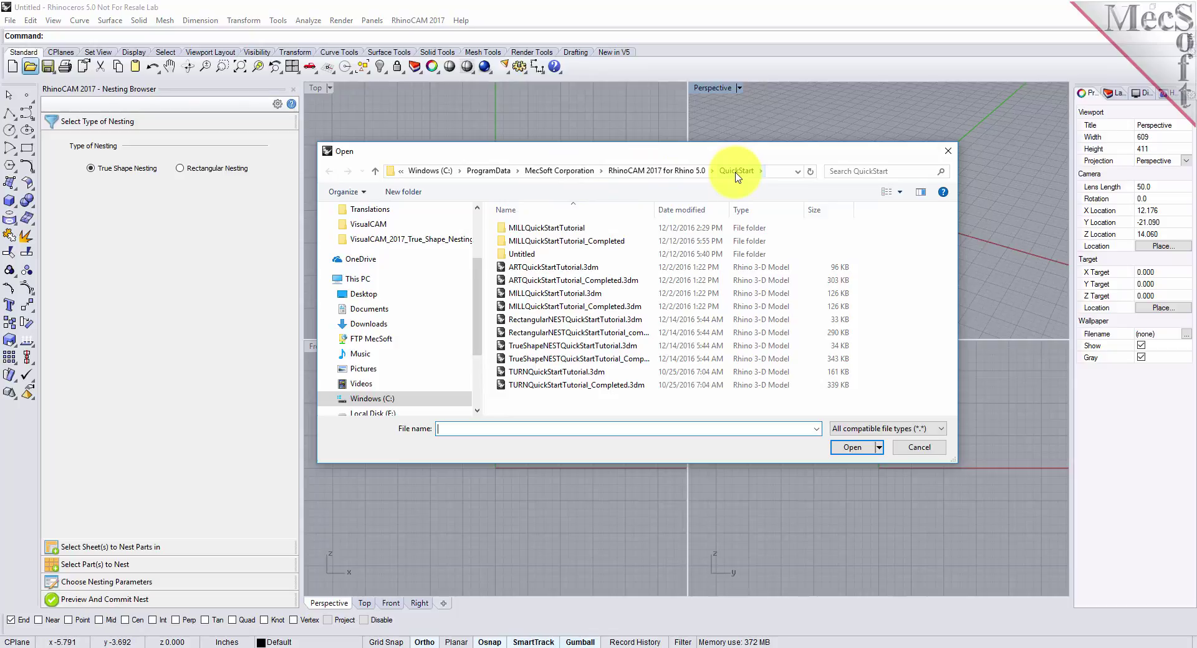
# Step: Open TrueShapeNESTQuickStartTutorial.3dm from the QuickStart folder
pyautogui.click(517, 348)
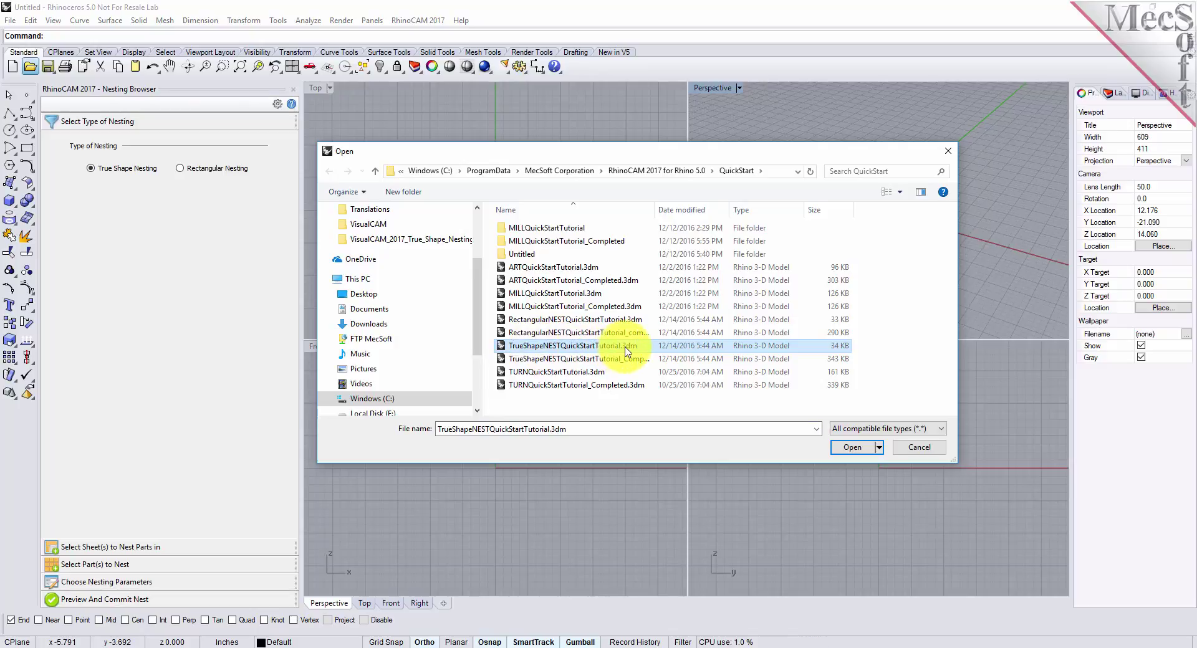
pyautogui.click(852, 448)
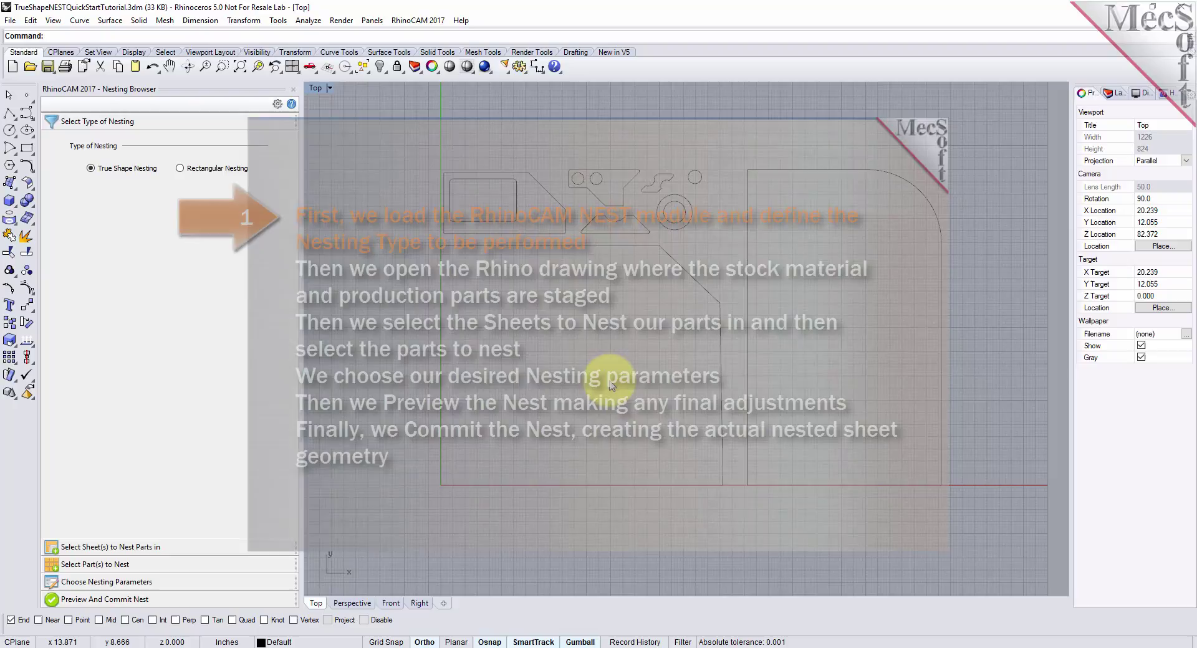
pyautogui.scroll(2, 701, 308)
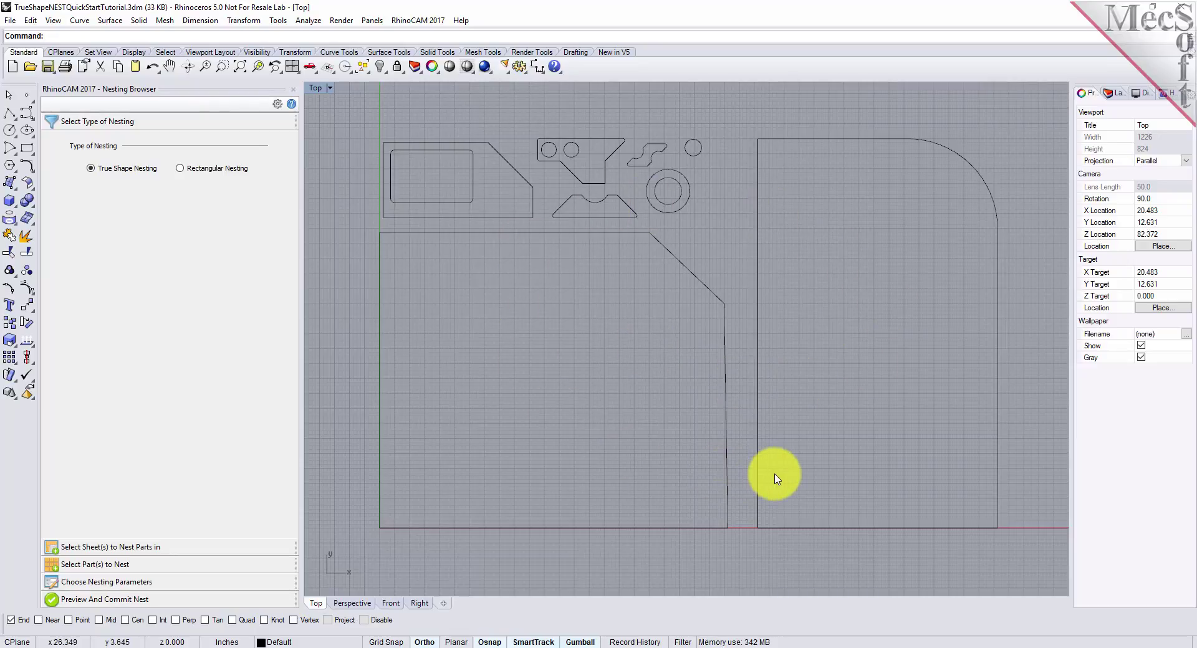
pyautogui.click(797, 139)
pyautogui.click(678, 260)
pyautogui.click(662, 382)
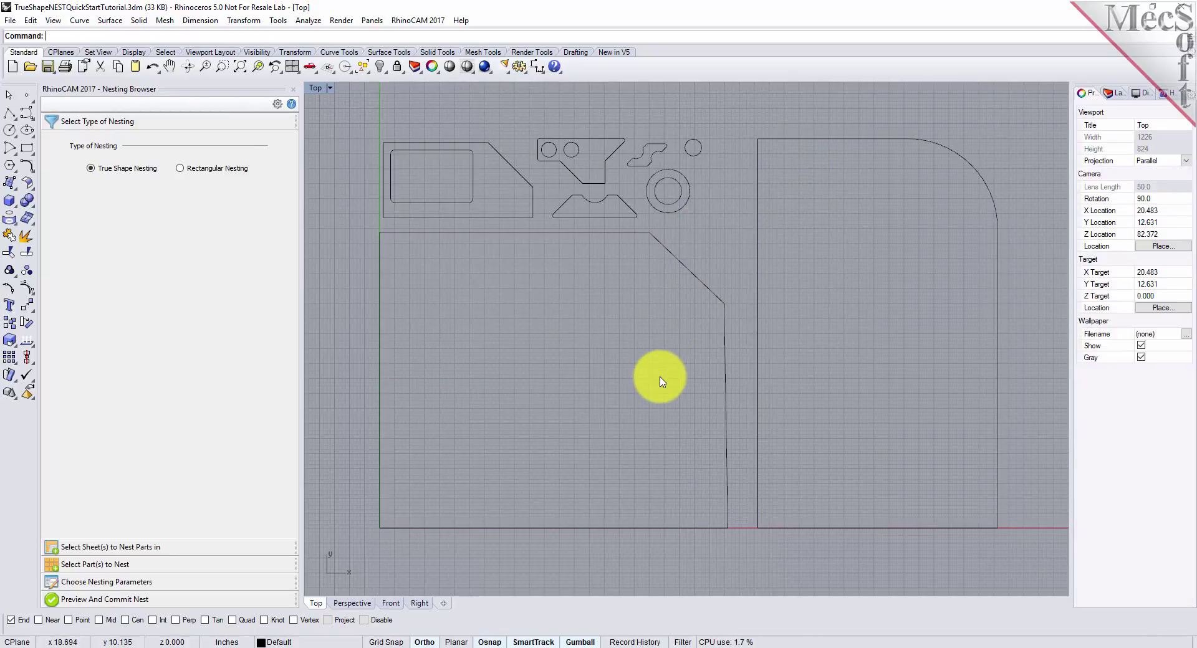
pyautogui.click(514, 173)
pyautogui.click(588, 183)
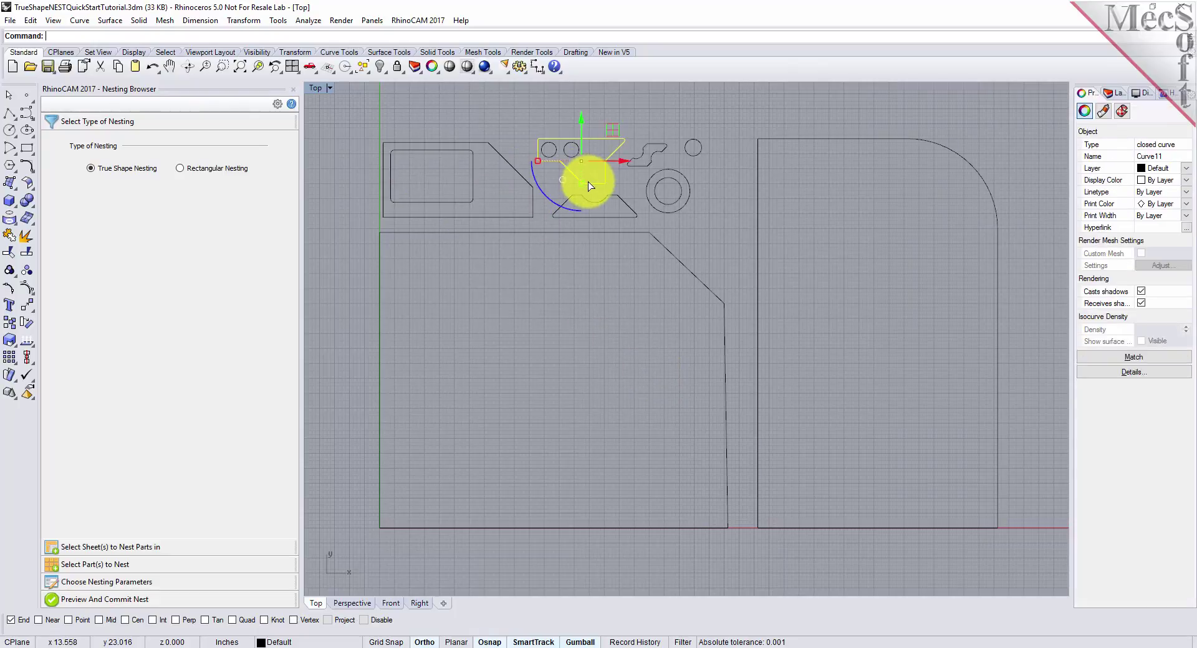
pyautogui.click(676, 204)
pyautogui.click(609, 215)
pyautogui.click(692, 310)
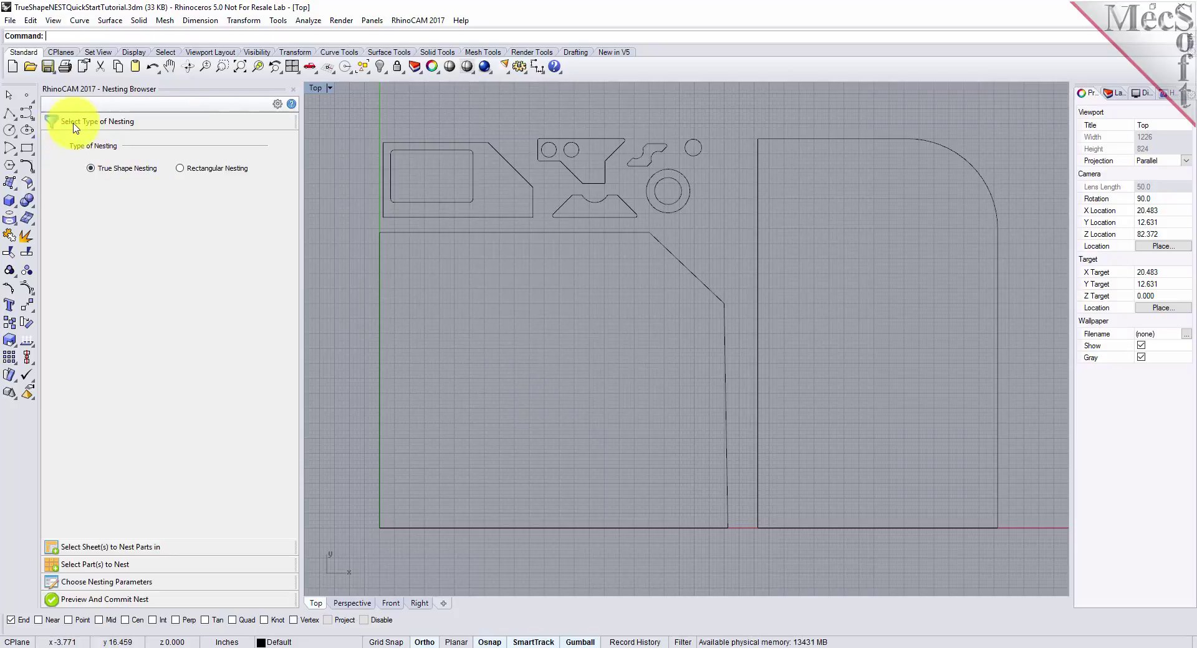
pyautogui.click(144, 127)
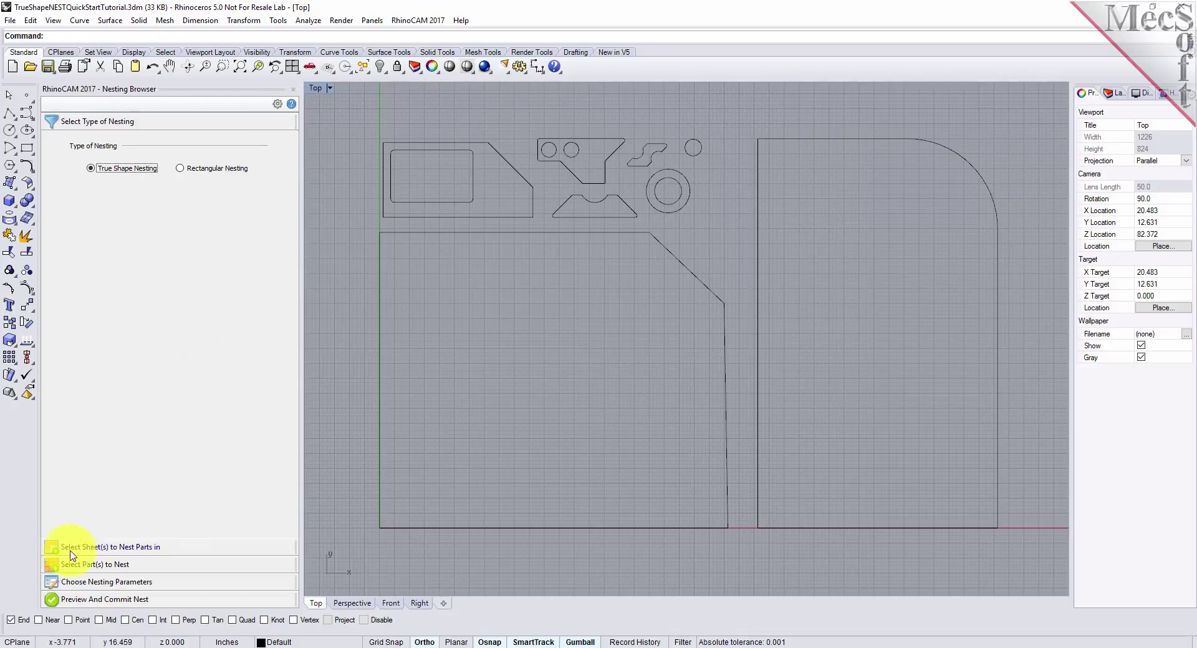
# Step: Pick the left stock outline and the rounded right outline as nesting sheets
pyautogui.click(123, 548)
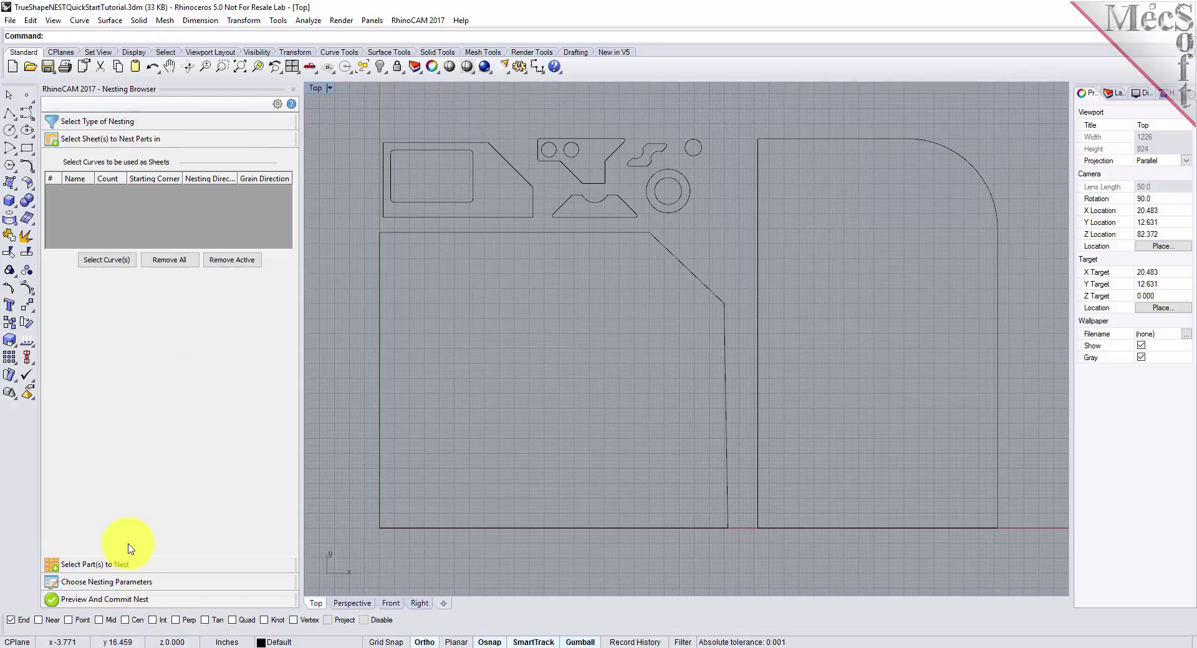
pyautogui.click(111, 262)
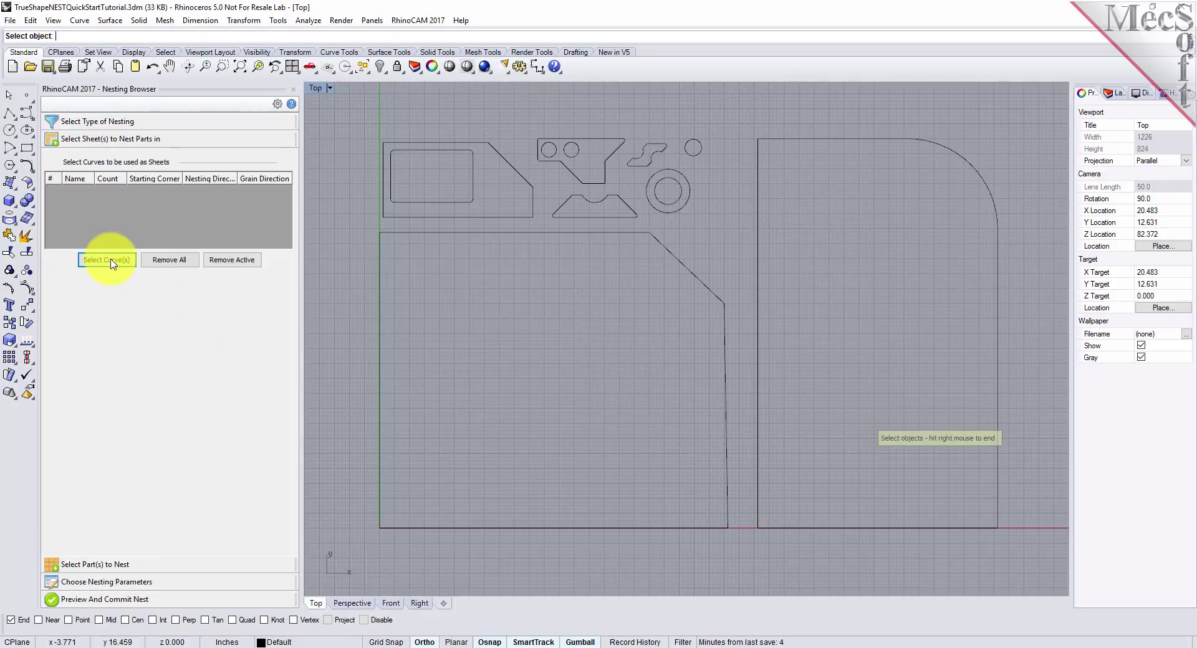
pyautogui.click(725, 394)
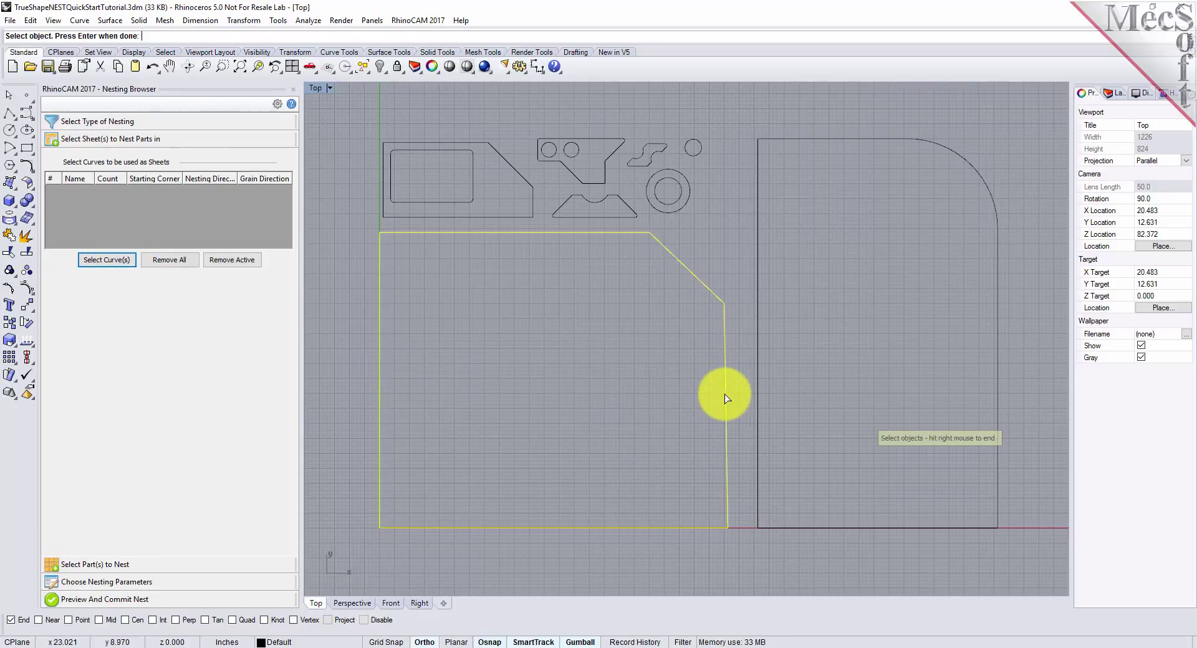
pyautogui.click(757, 389)
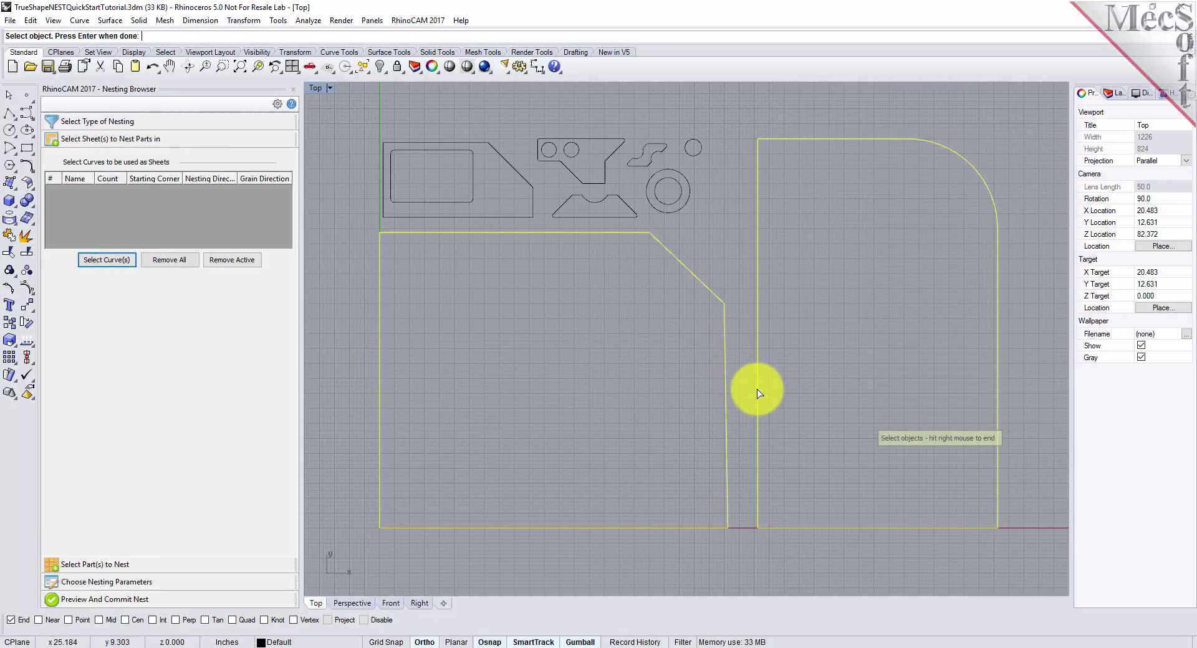
pyautogui.rightClick(789, 381)
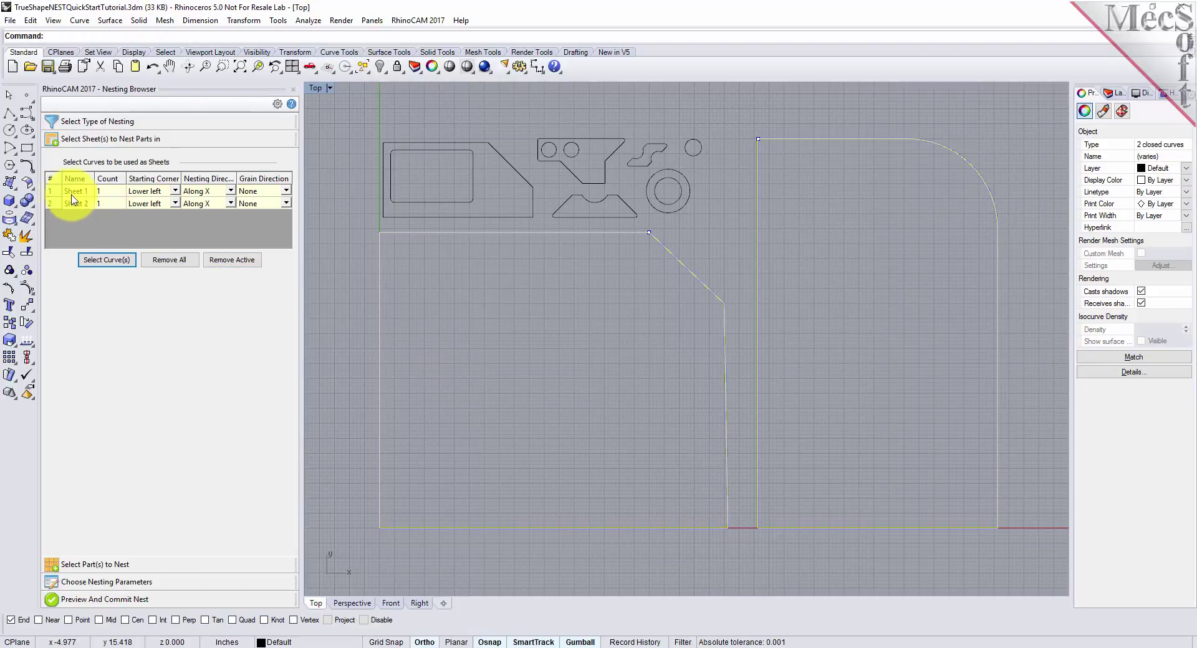
# Step: Set the count of both Sheet 1 and Sheet 2 to 2
pyautogui.click(91, 192)
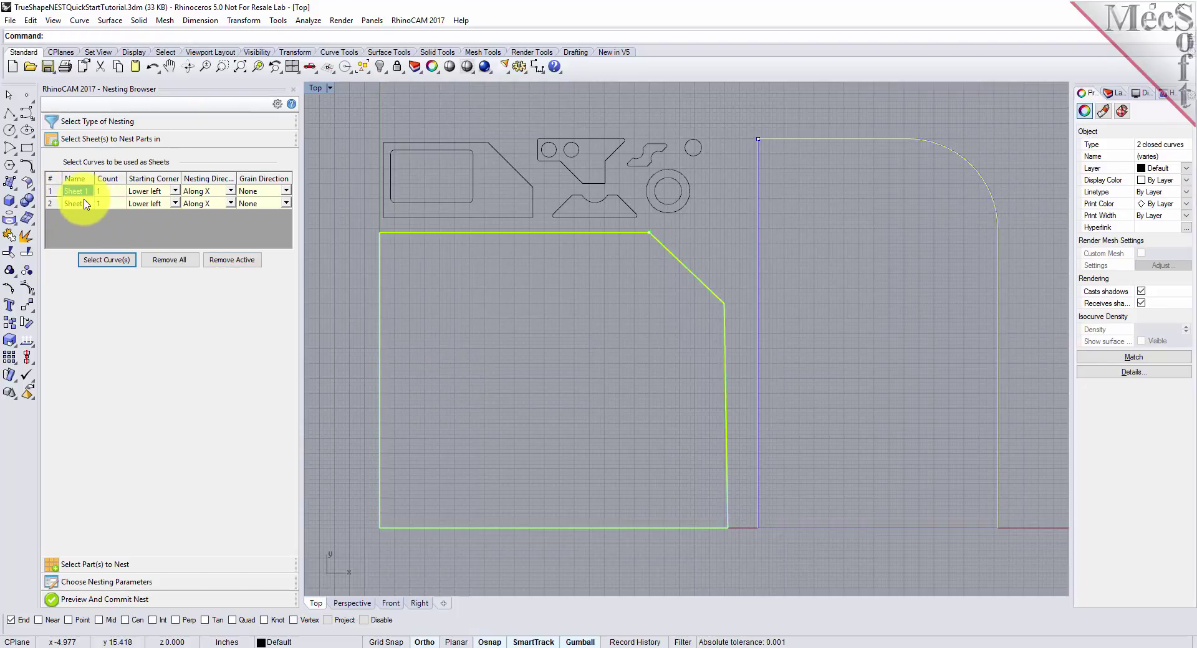
pyautogui.click(84, 205)
pyautogui.click(107, 192)
pyautogui.write('2')
pyautogui.click(107, 205)
pyautogui.write('2')
pyautogui.press('Return')
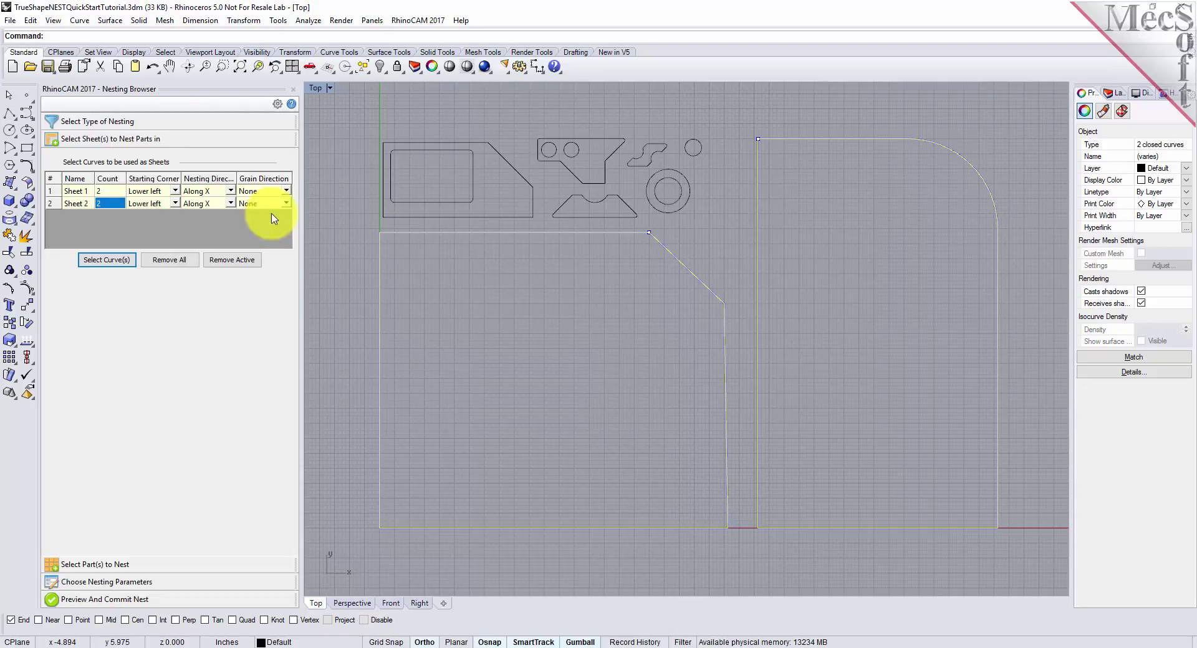
# Step: Window-select all tutorial part curves as parts to nest, then clear the selection
pyautogui.click(139, 568)
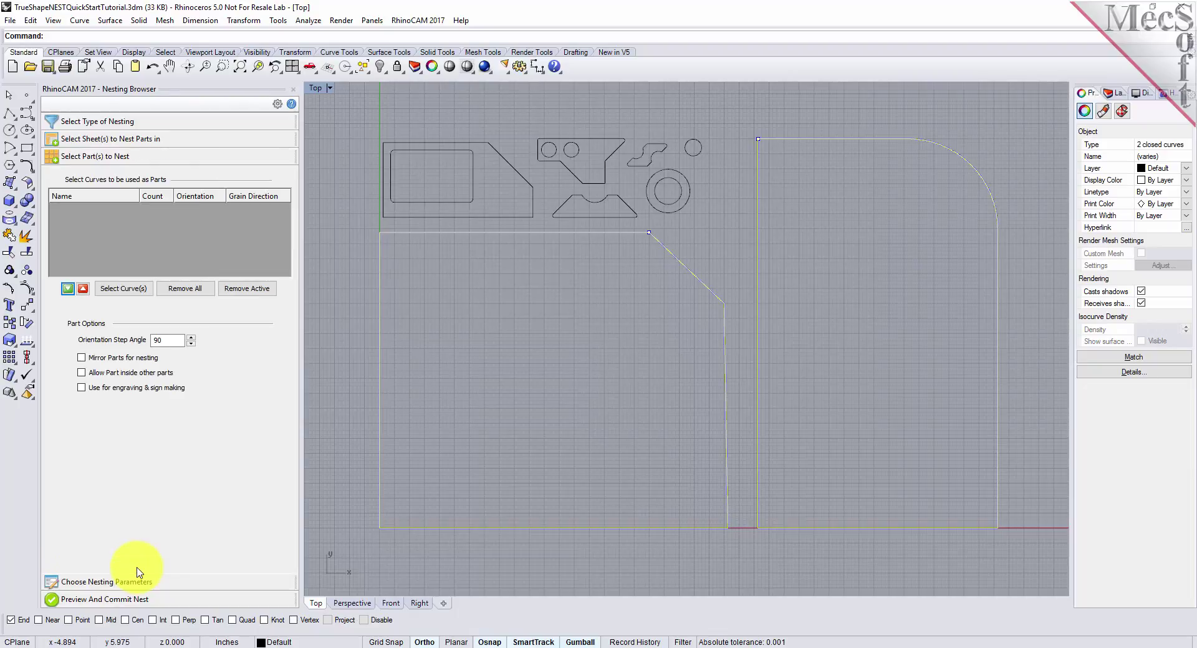
pyautogui.click(129, 295)
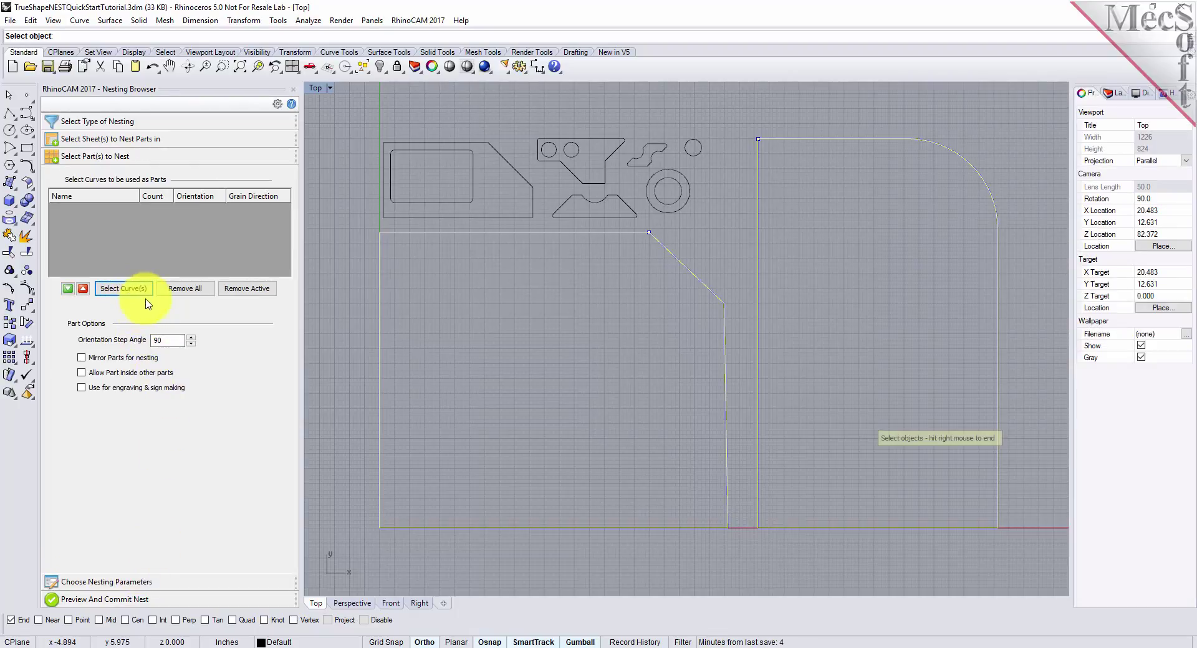
pyautogui.moveTo(350, 111); pyautogui.dragTo(734, 226)
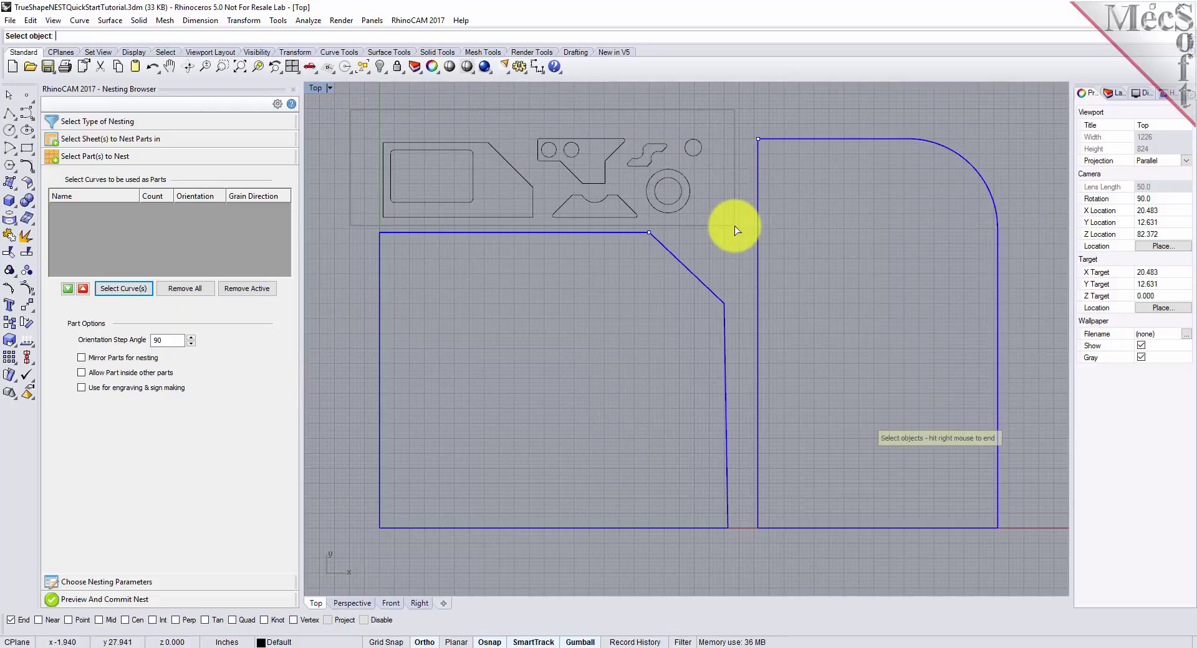
pyautogui.rightClick(735, 225)
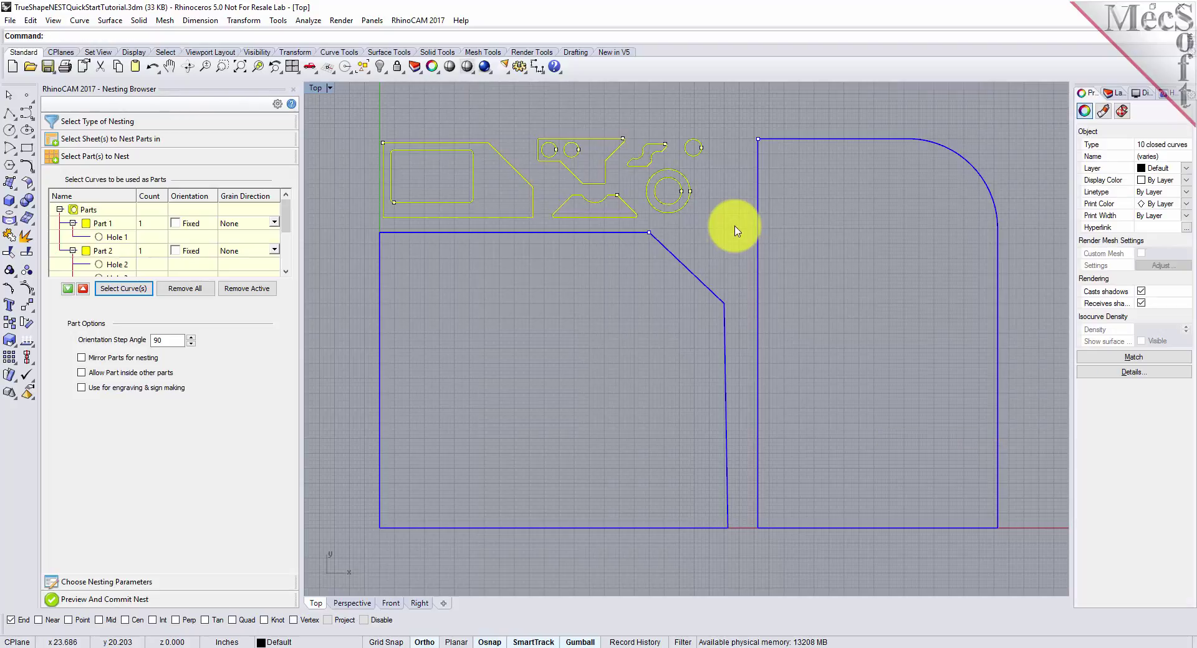
pyautogui.moveTo(288, 212)
pyautogui.mouseDown()
pyautogui.moveTo(286, 252)
pyautogui.moveTo(287, 209)
pyautogui.mouseUp()
pyautogui.click(336, 188)
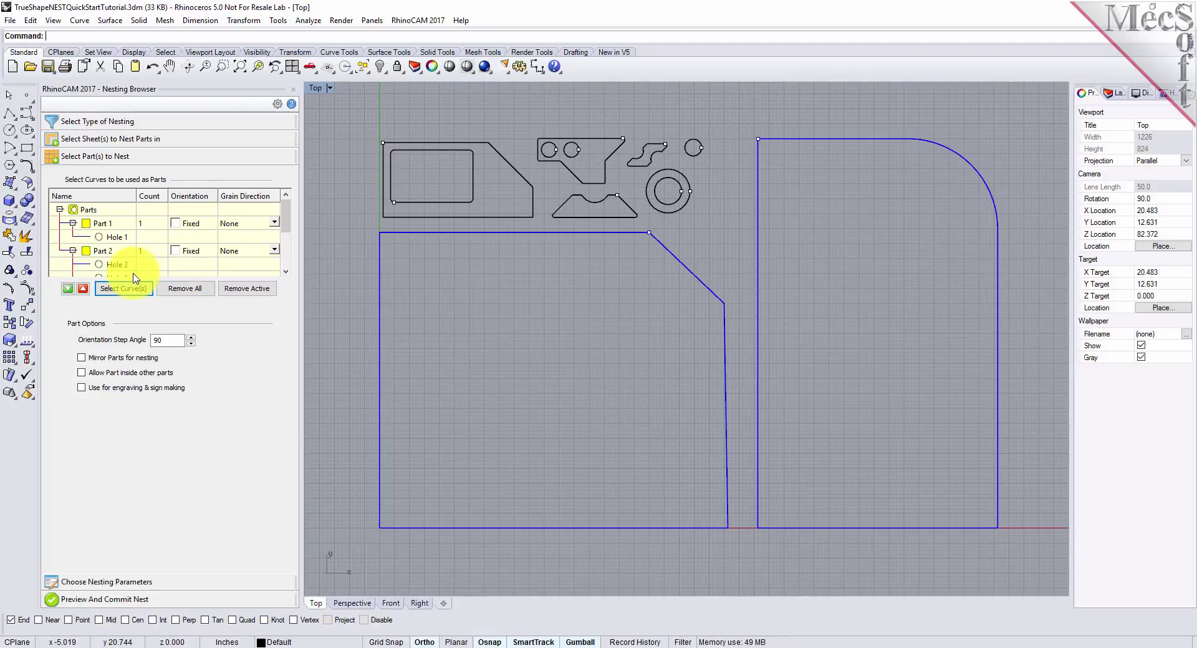
# Step: Highlight Part 1, Part 2 and Hole 1 to identify their curves in the viewport
pyautogui.click(111, 225)
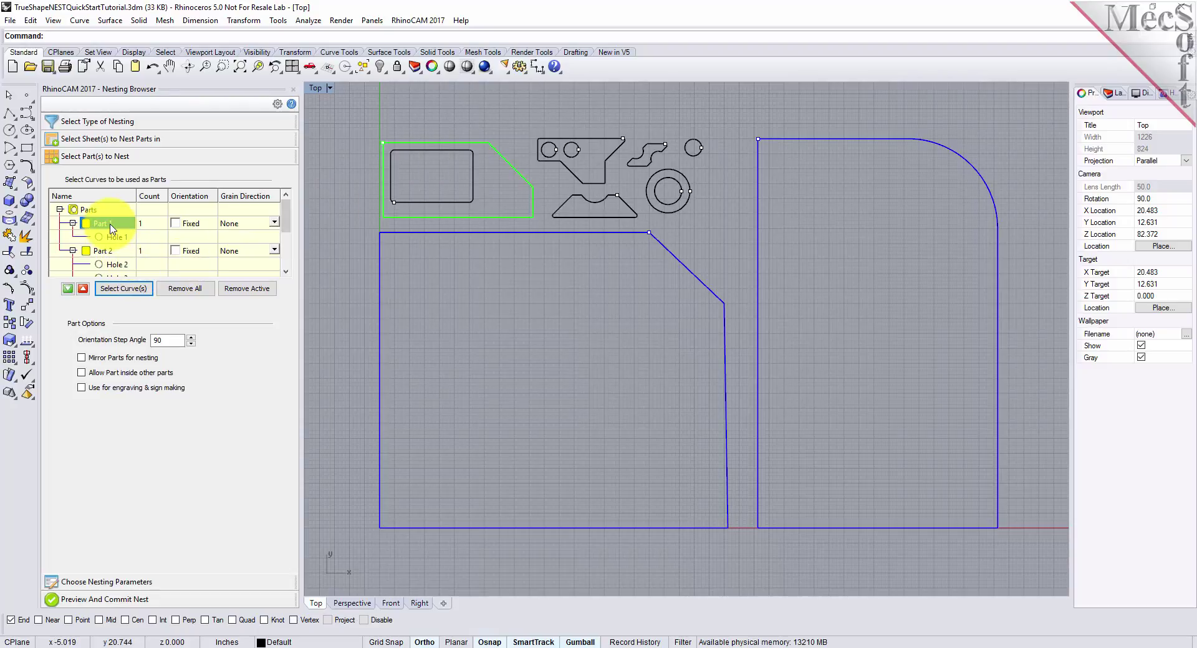
pyautogui.click(110, 251)
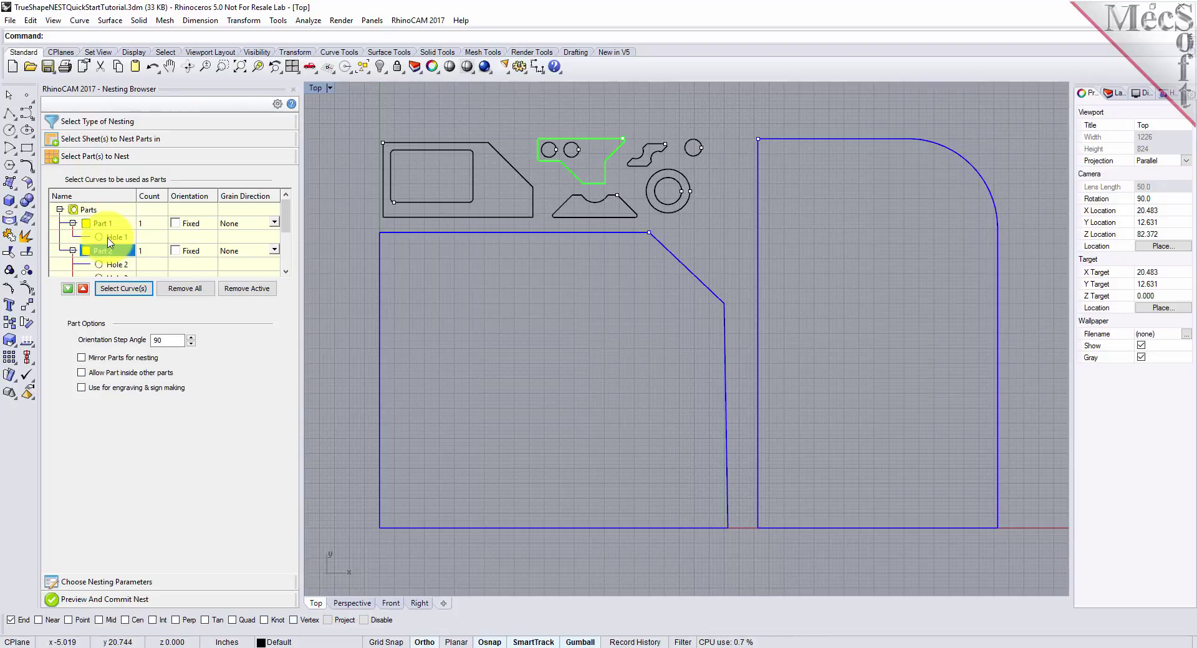
pyautogui.click(113, 240)
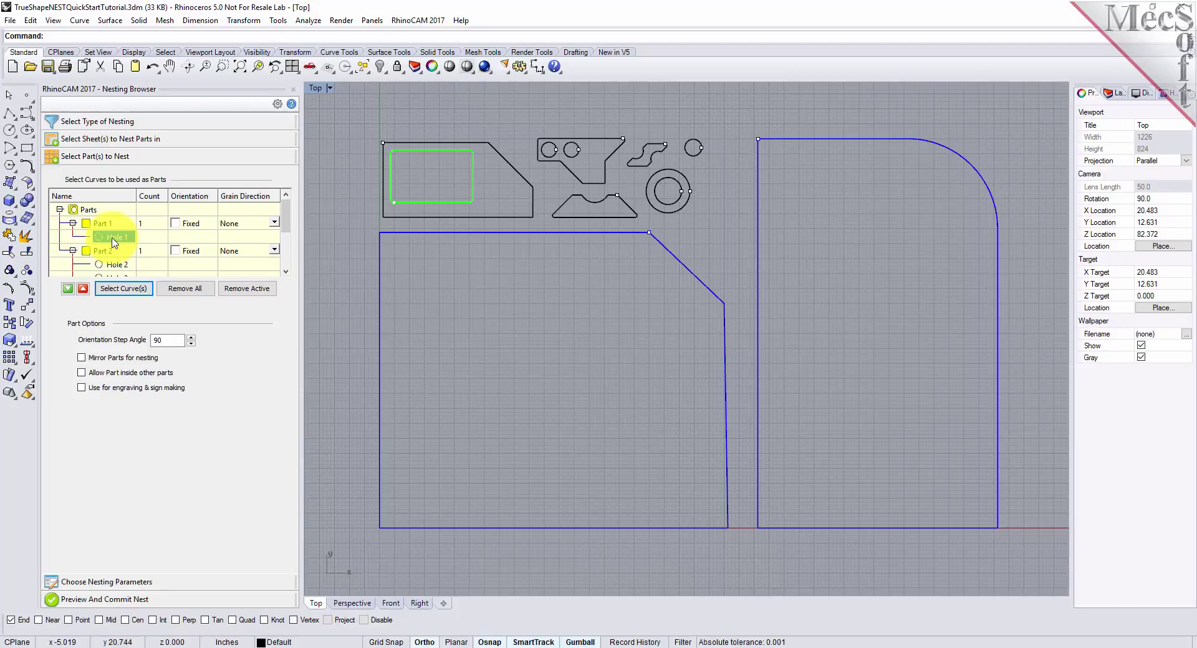
pyautogui.click(105, 224)
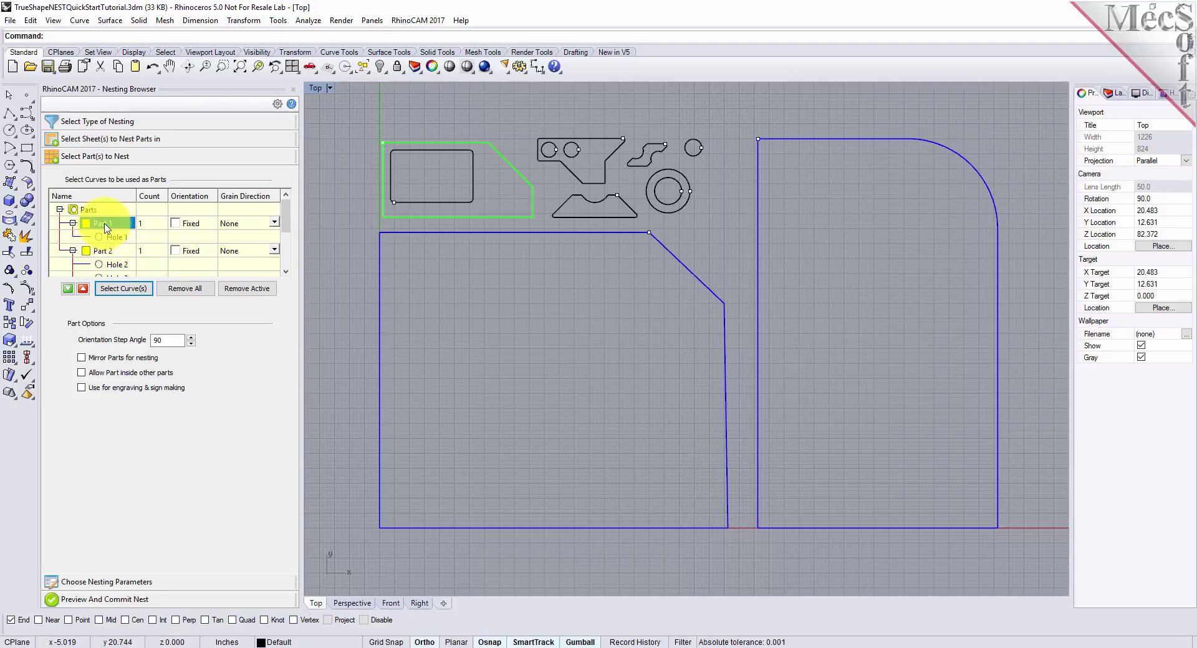
pyautogui.click(109, 239)
# Step: Compare the Hole 2 and Hole 3 circles against Part 2's outer profile
pyautogui.click(119, 265)
pyautogui.scroll(-1, 122, 255)
pyautogui.click(115, 239)
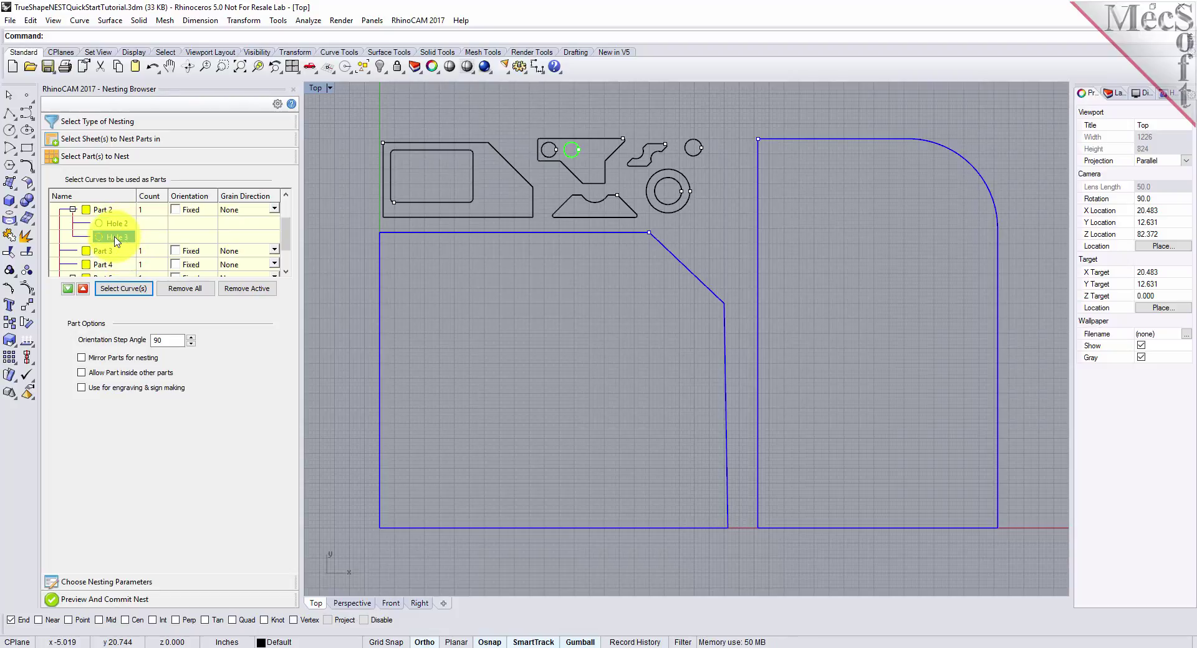
pyautogui.click(116, 224)
pyautogui.click(113, 212)
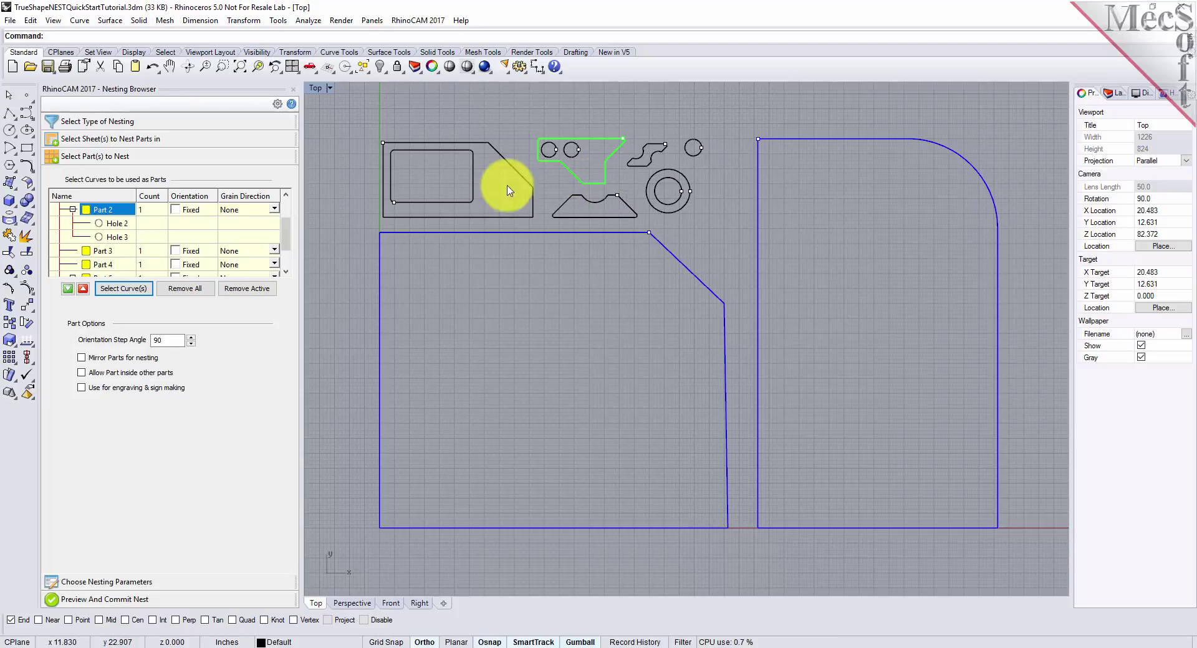
pyautogui.click(128, 225)
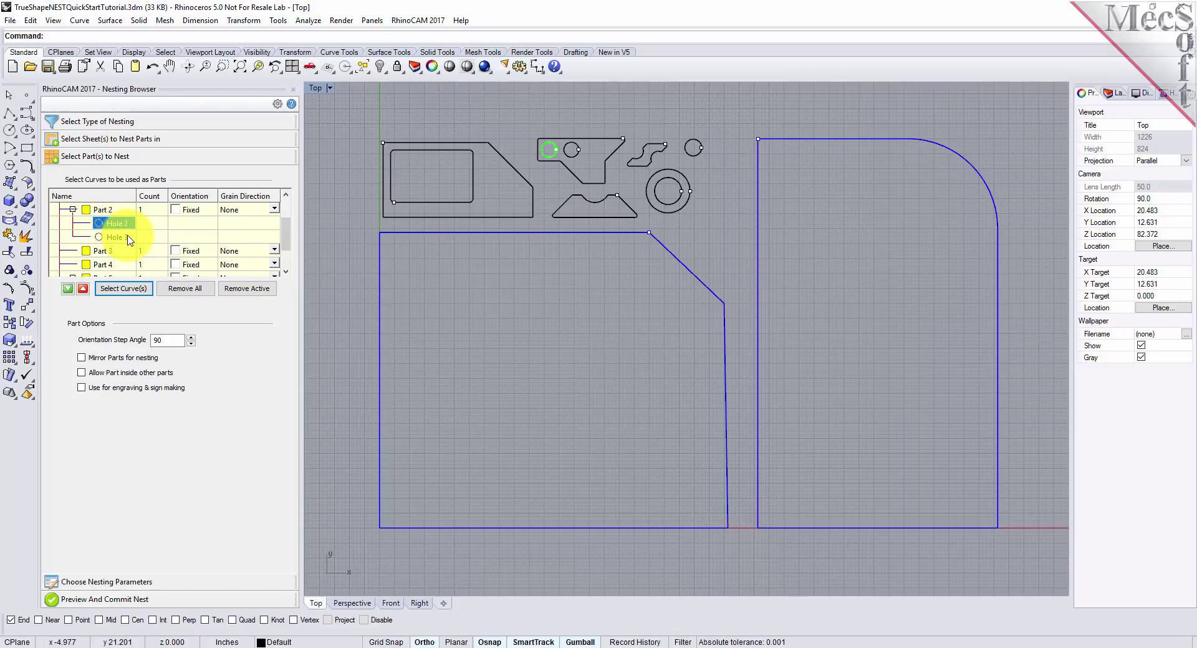
pyautogui.click(127, 238)
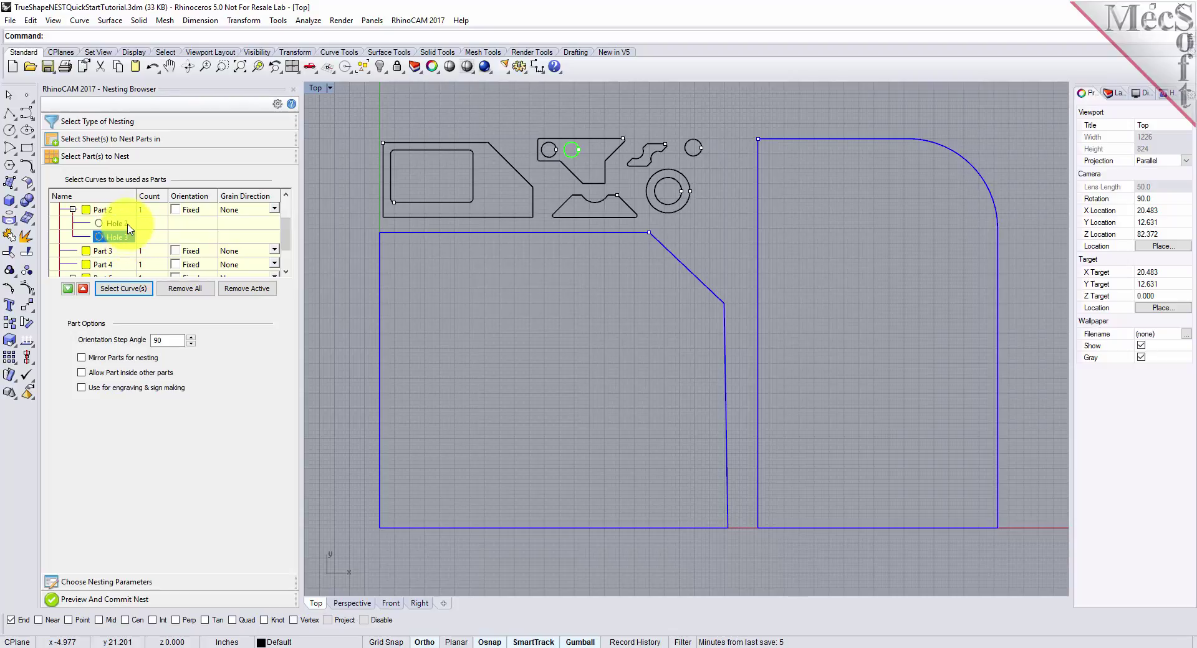
pyautogui.click(124, 224)
pyautogui.click(128, 240)
pyautogui.scroll(1, 166, 233)
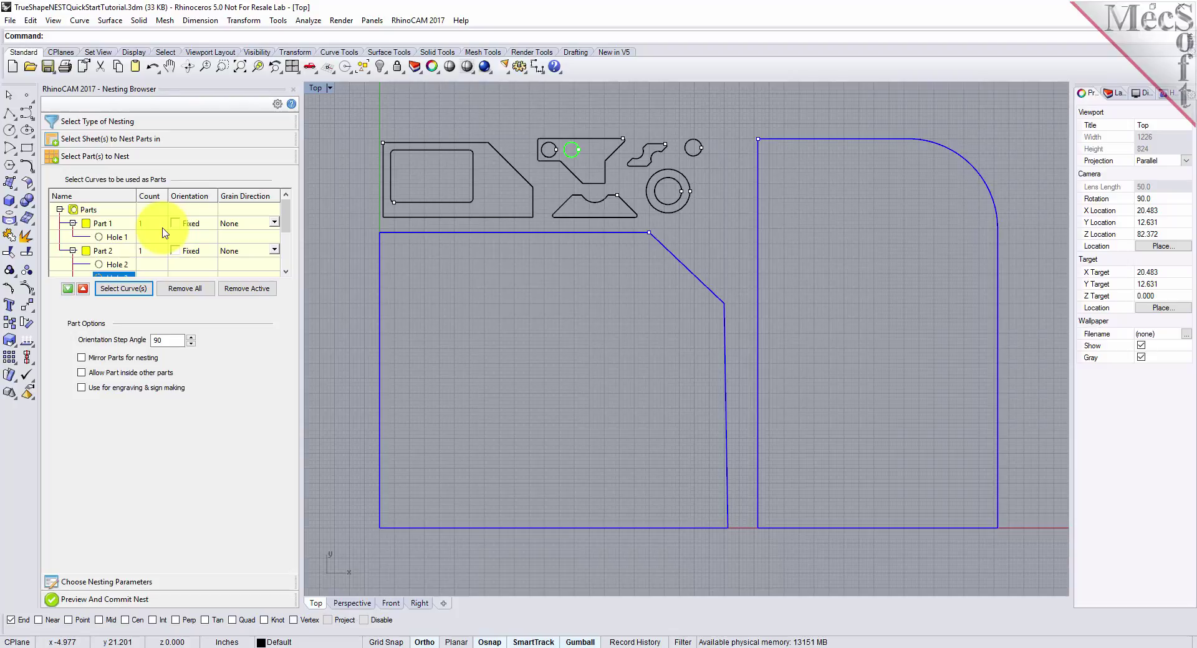
# Step: Collapse the hole entries under Part 1, Part 2 and Part 5
pyautogui.click(73, 223)
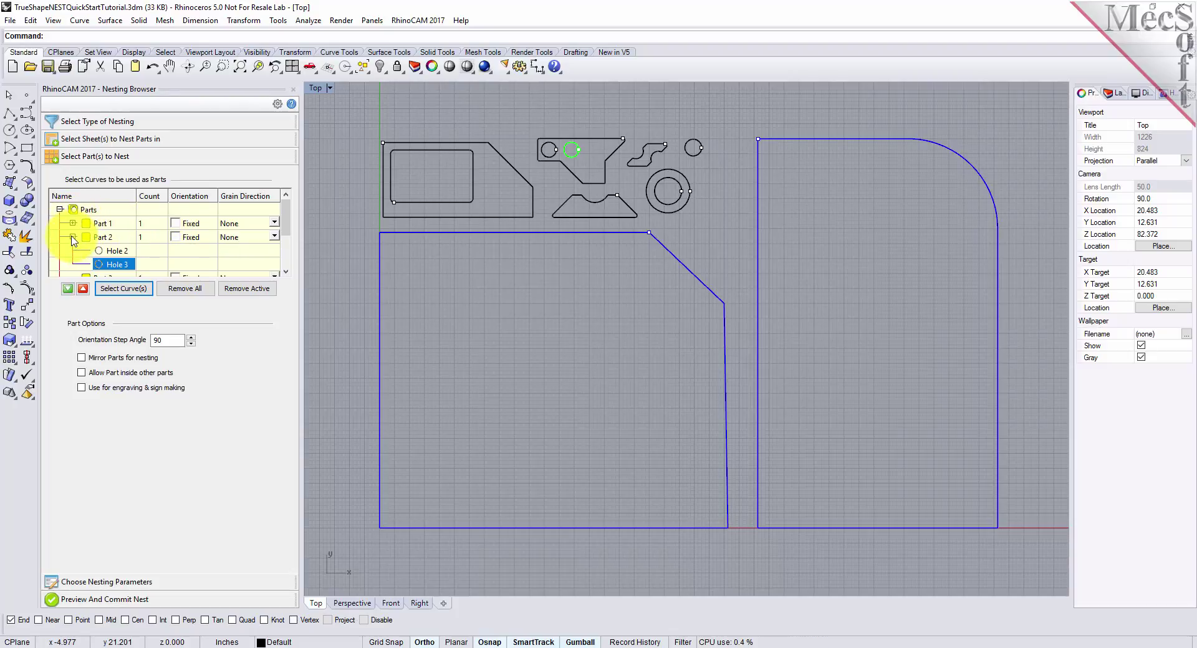
pyautogui.click(73, 237)
pyautogui.scroll(-1, 73, 240)
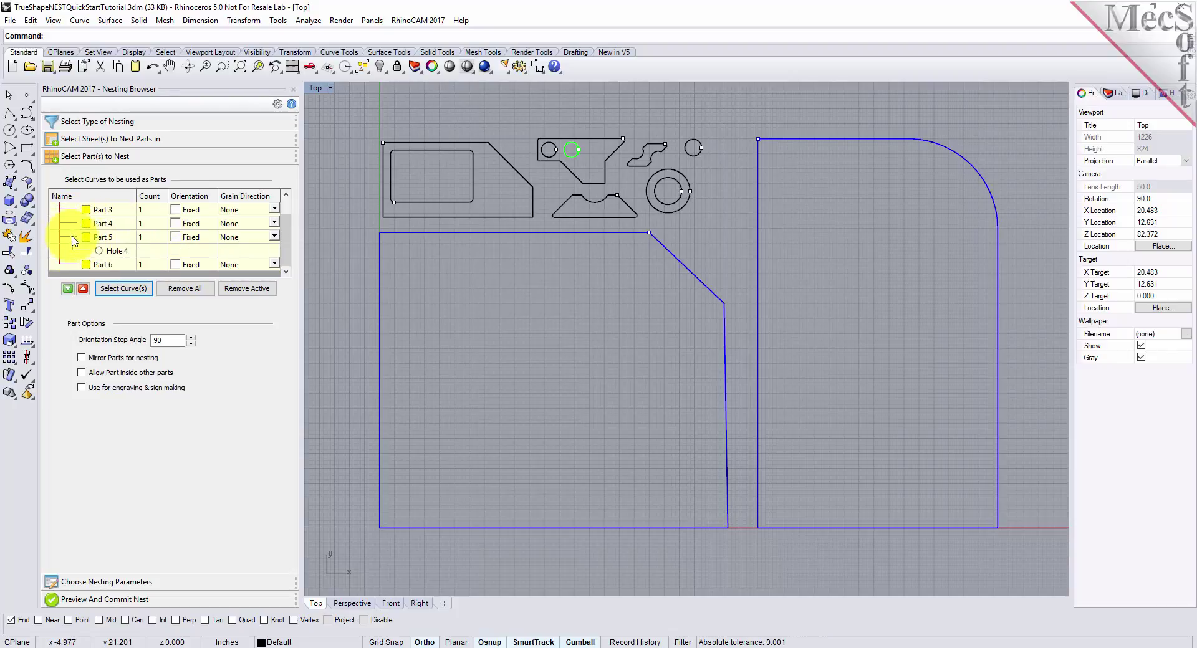
pyautogui.click(72, 238)
pyautogui.click(156, 226)
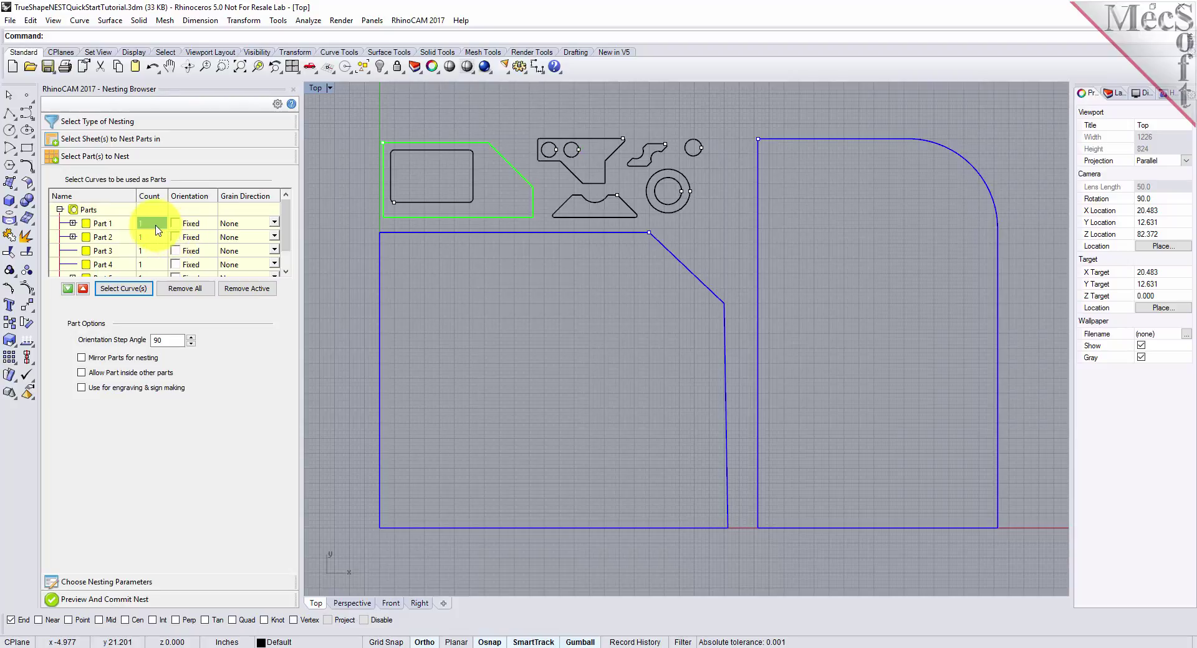
# Step: Enter part counts 6, 50, 16, 16, 4 and 32 for Parts 1 through 6
pyautogui.write('6')
pyautogui.click(152, 238)
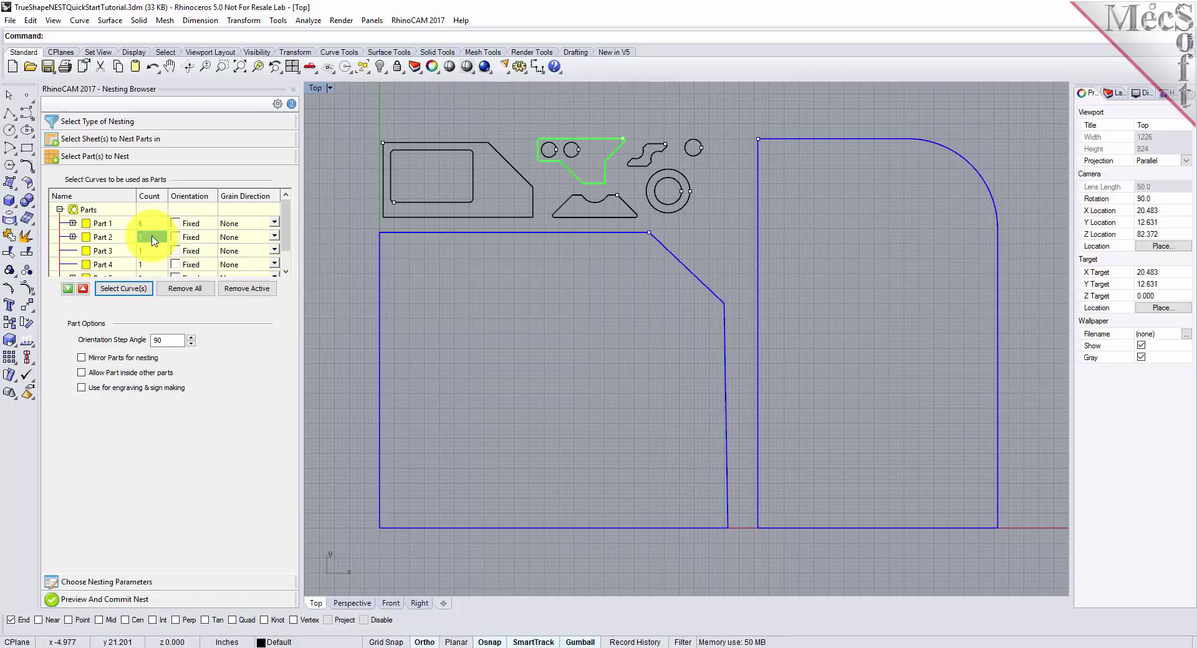
pyautogui.write('50')
pyautogui.click(151, 252)
pyautogui.write('16')
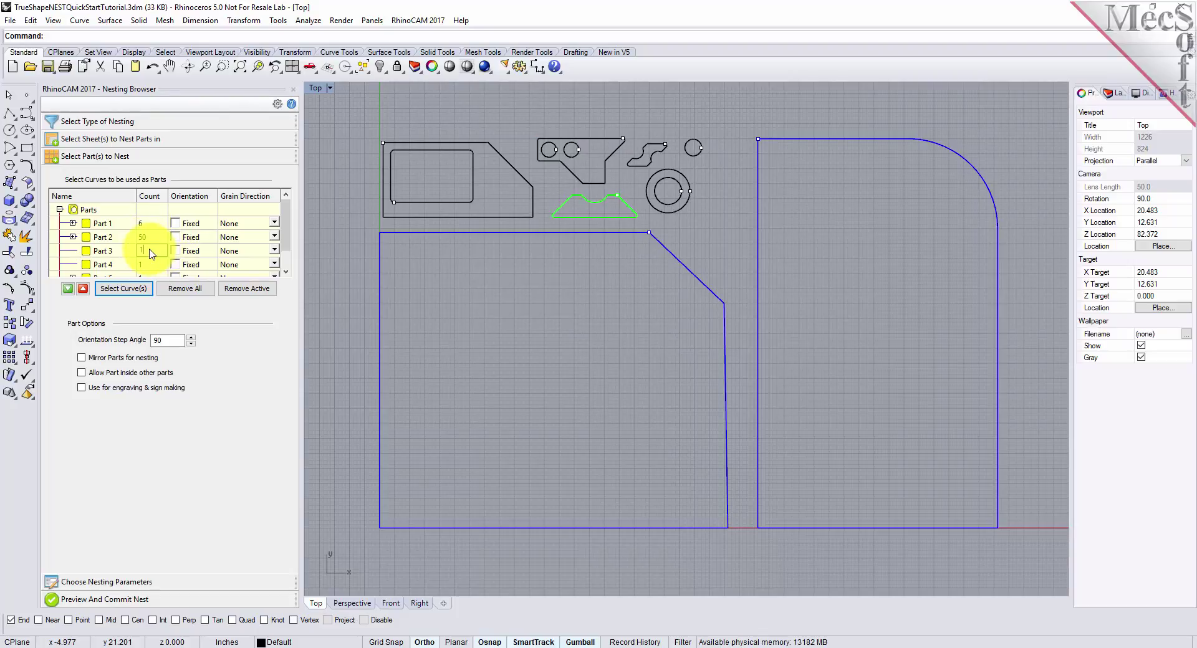
pyautogui.press('Return')
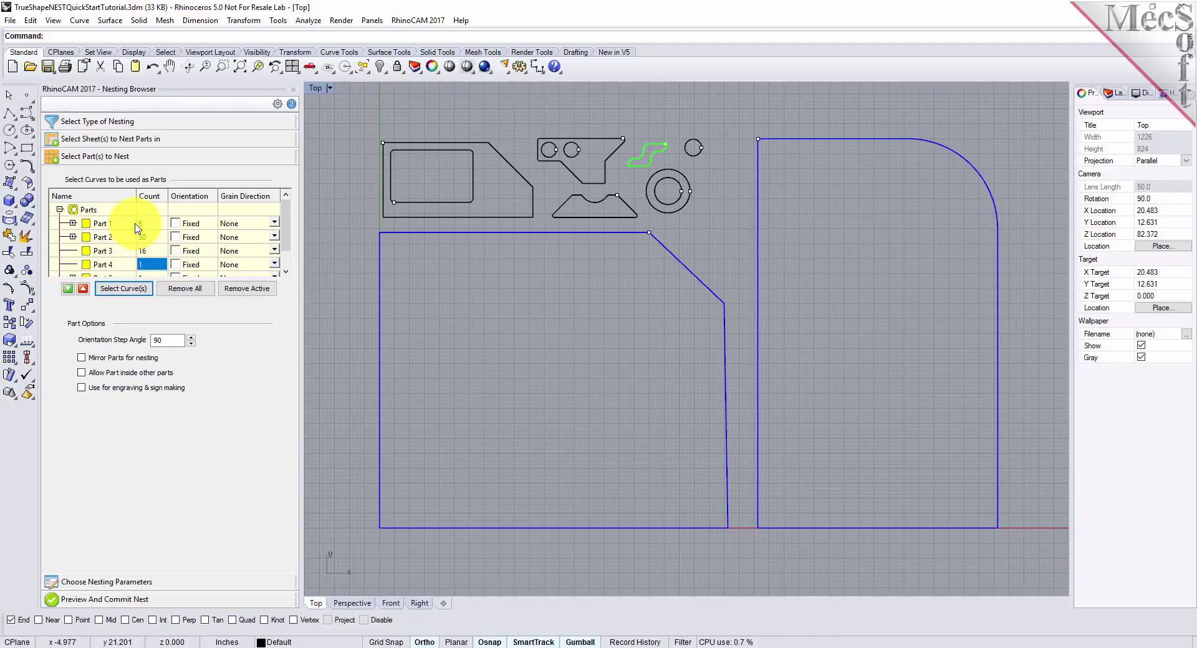
pyautogui.scroll(-1, 137, 231)
pyautogui.write('16')
pyautogui.click(152, 252)
pyautogui.write('4')
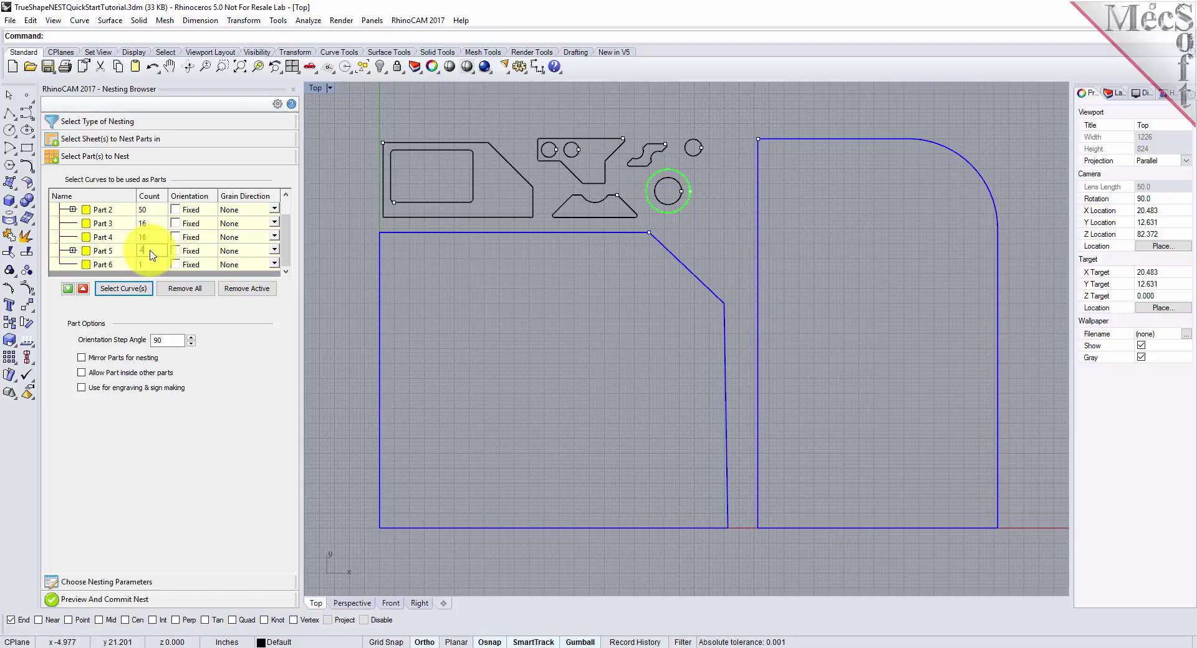
pyautogui.click(152, 265)
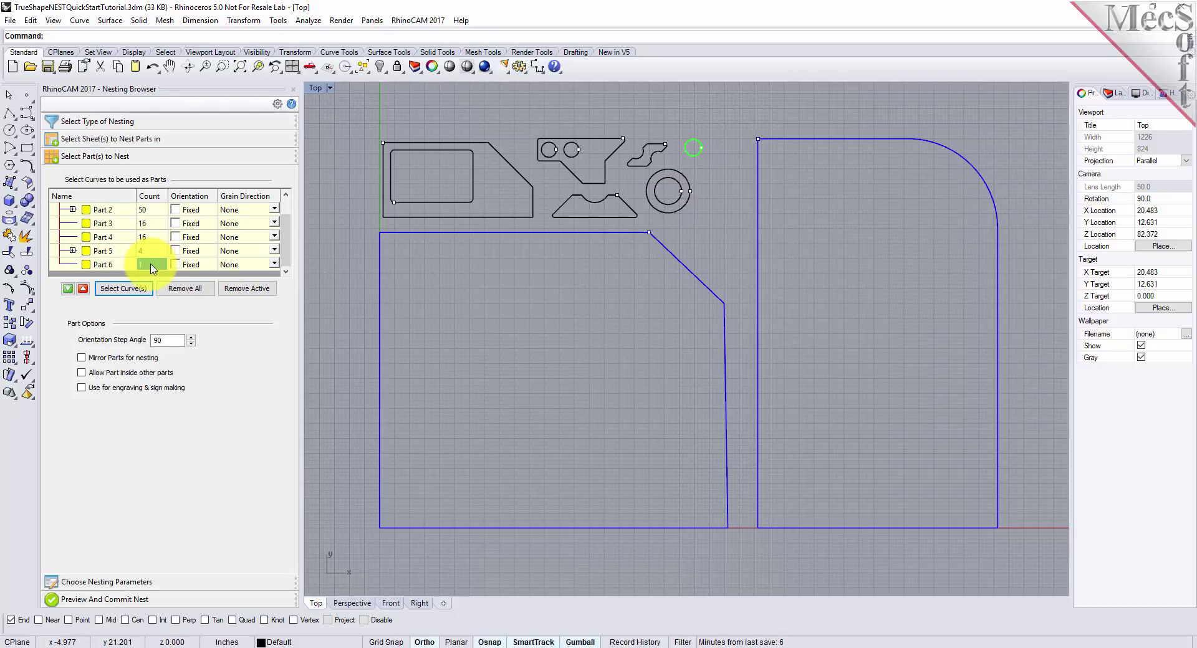
pyautogui.write('32')
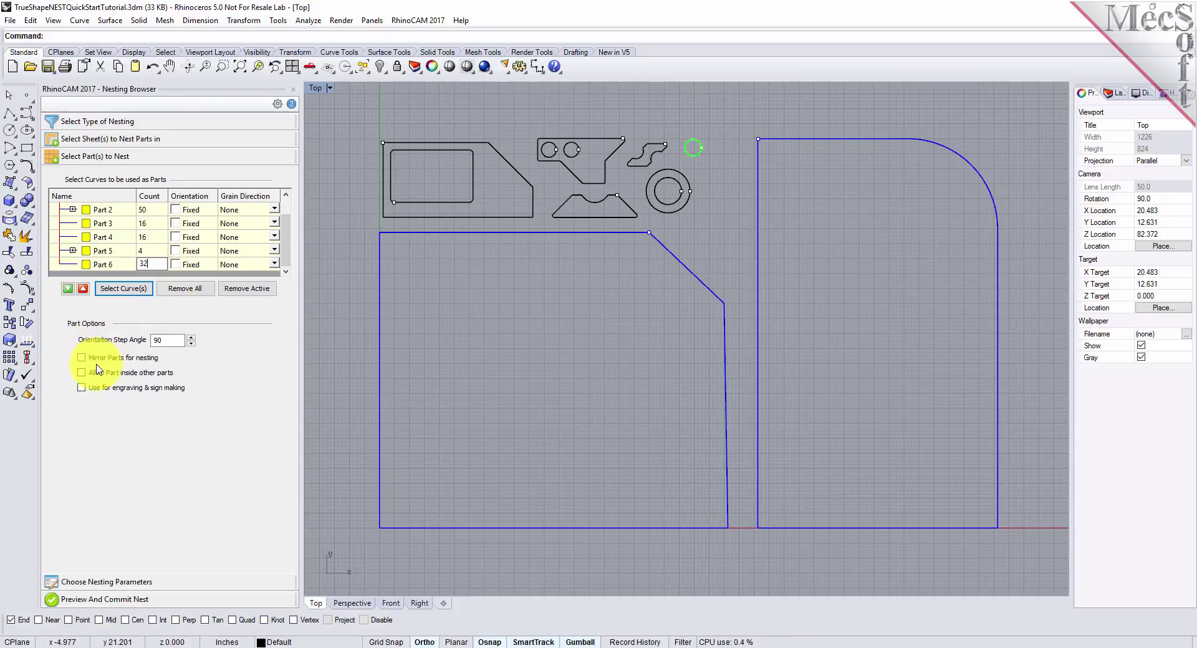
# Step: Enable Mirror Parts for nesting and Allow Part inside other parts, keeping the 45° step angle
pyautogui.click(166, 340)
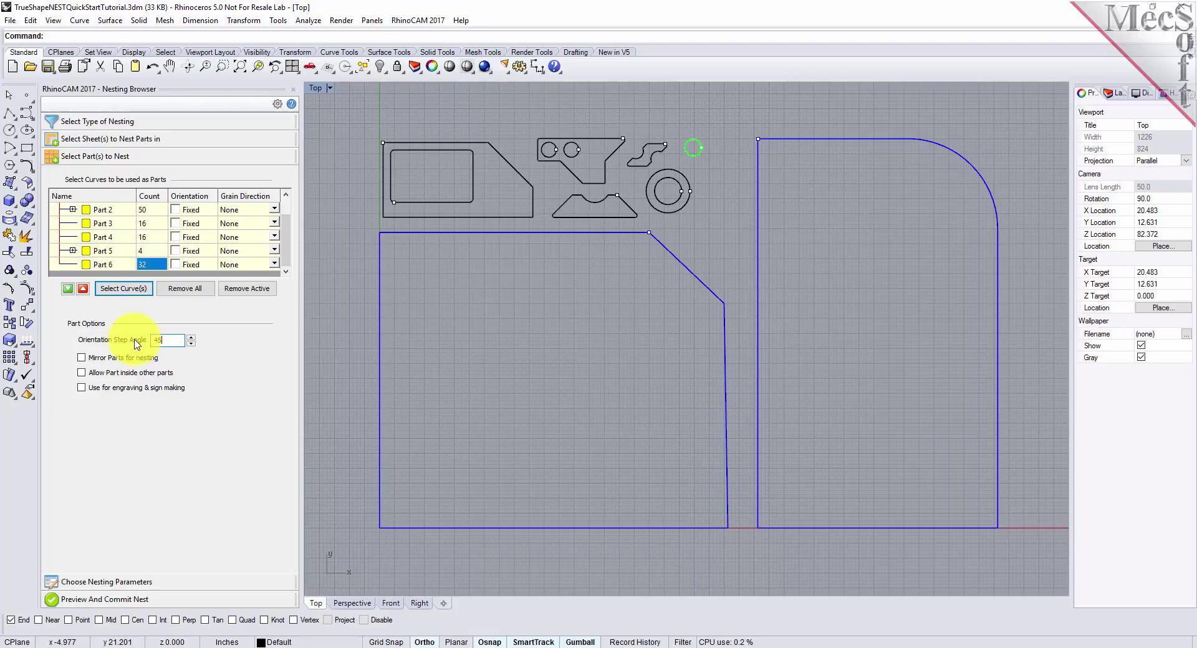
pyautogui.click(82, 360)
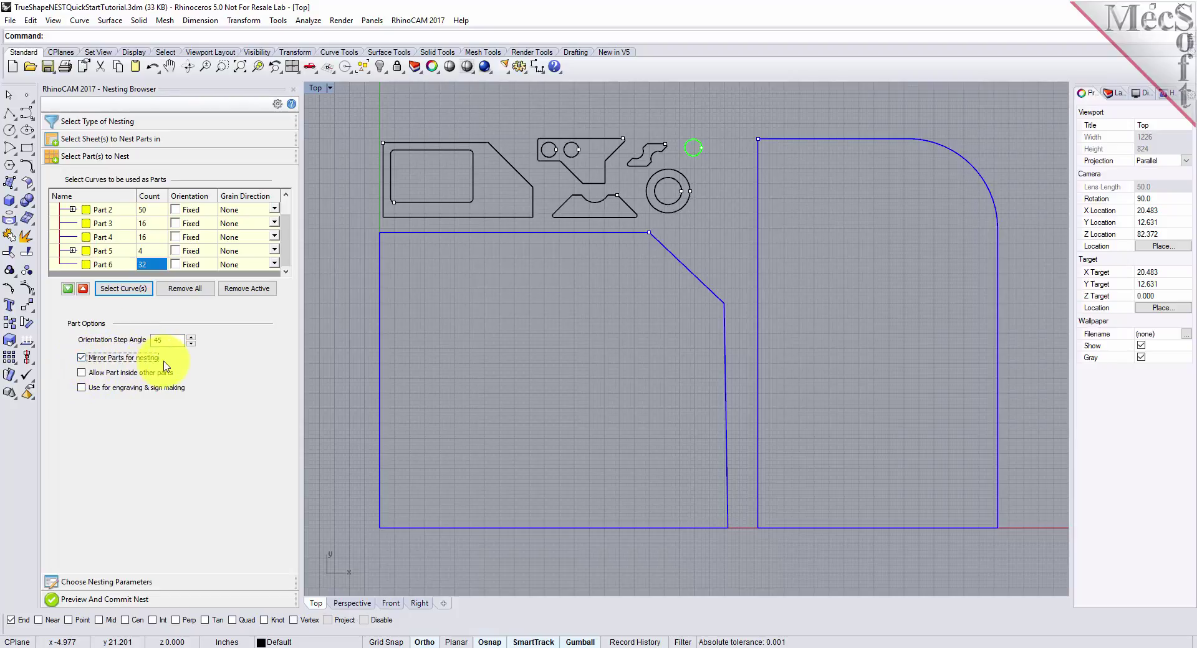
pyautogui.click(81, 373)
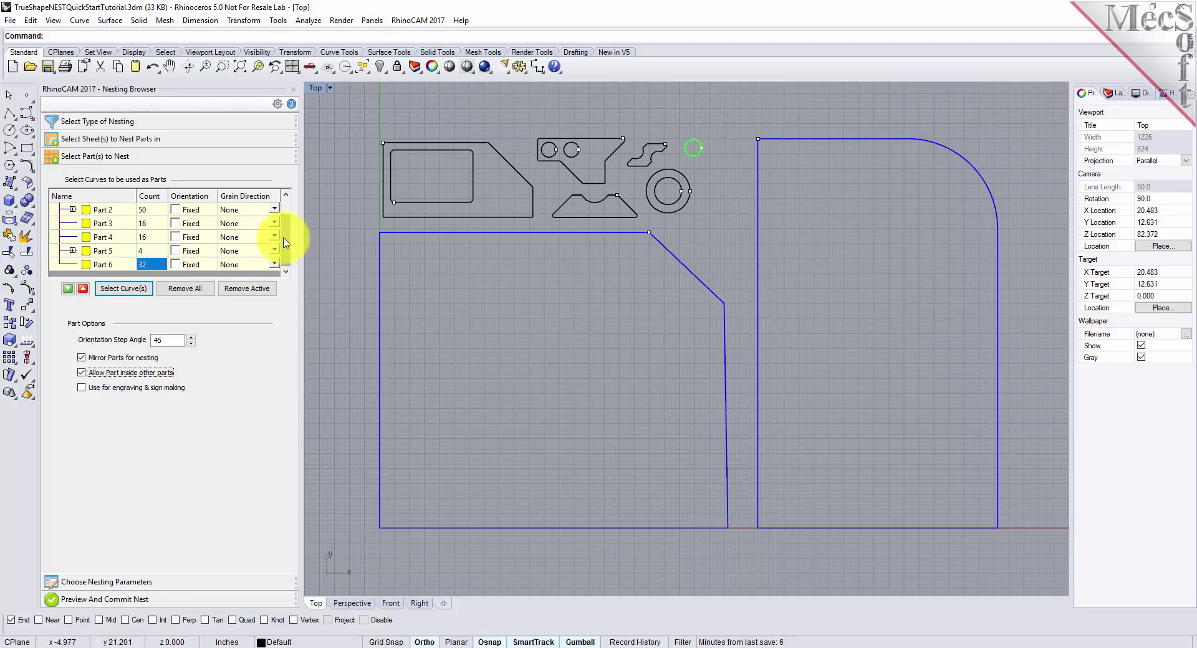
# Step: Fix Part 4's orientation and open the Choose Nesting Parameters section
pyautogui.moveTo(285, 243); pyautogui.dragTo(287, 216)
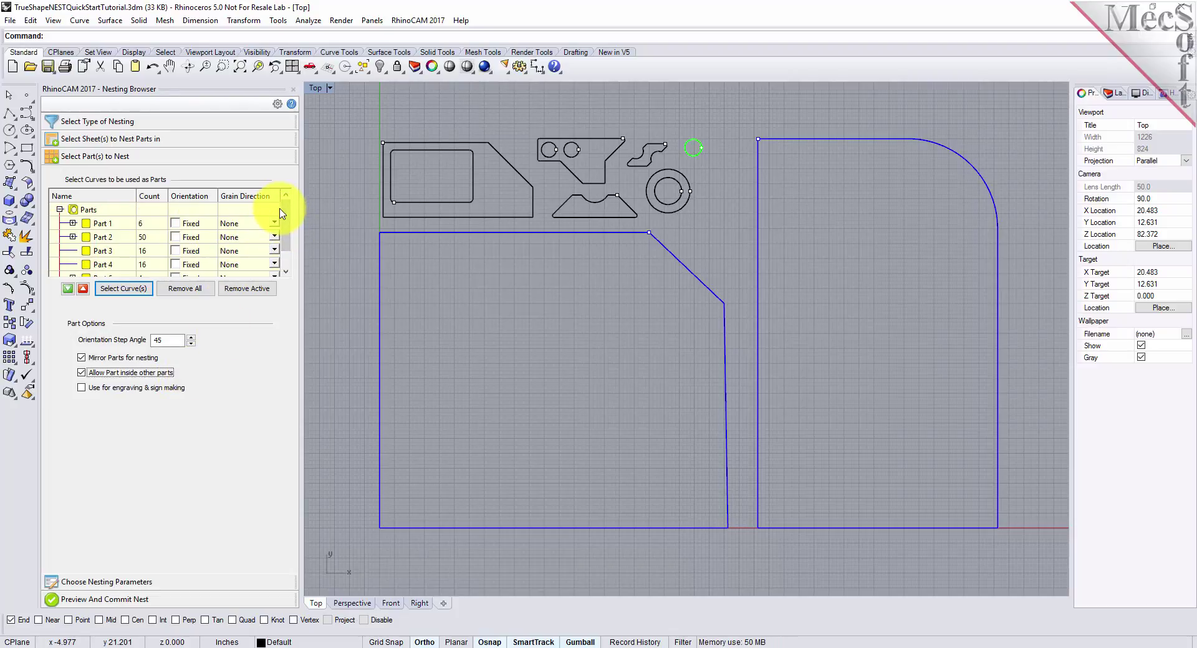
pyautogui.click(103, 266)
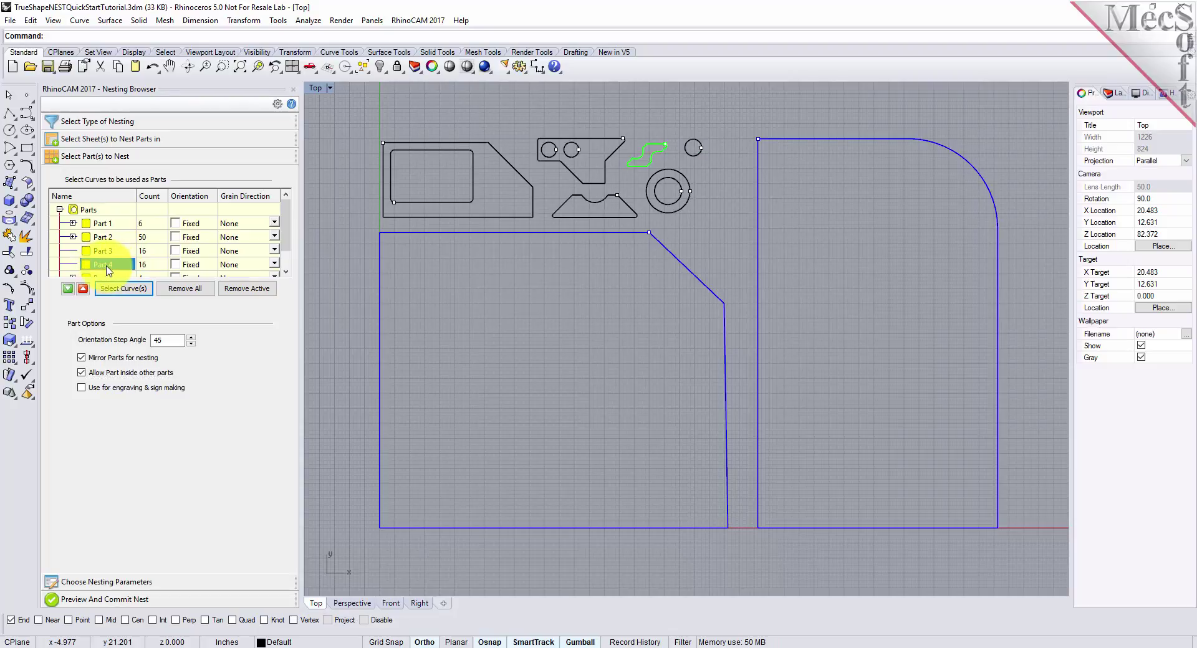
pyautogui.click(176, 265)
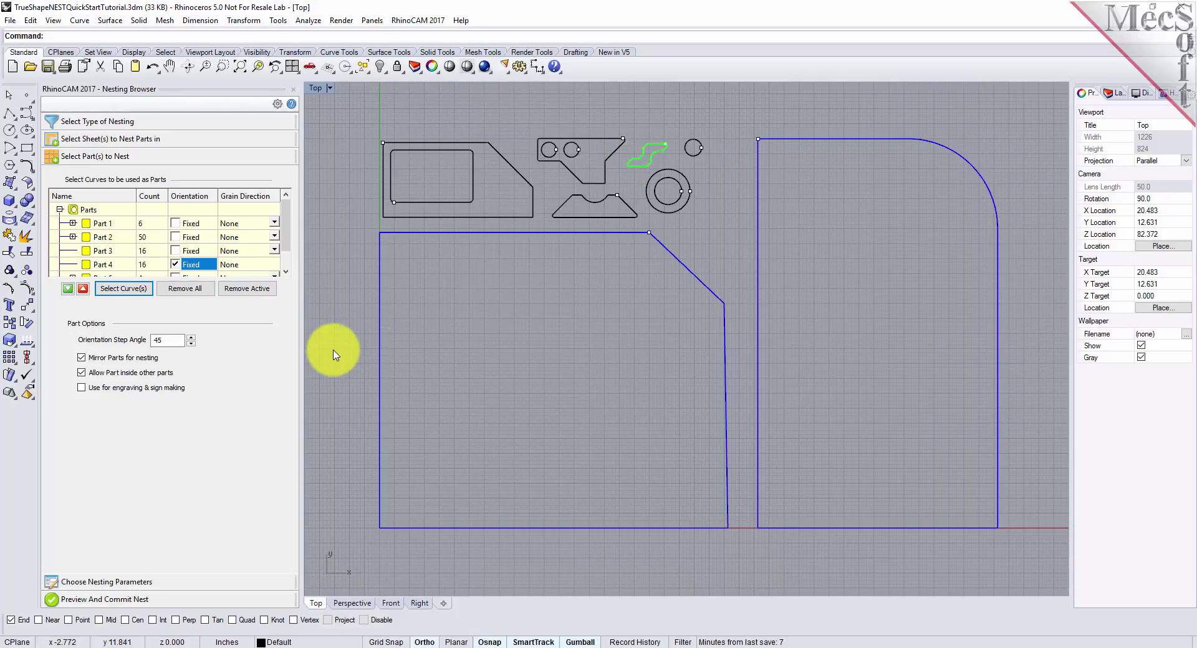
pyautogui.click(150, 582)
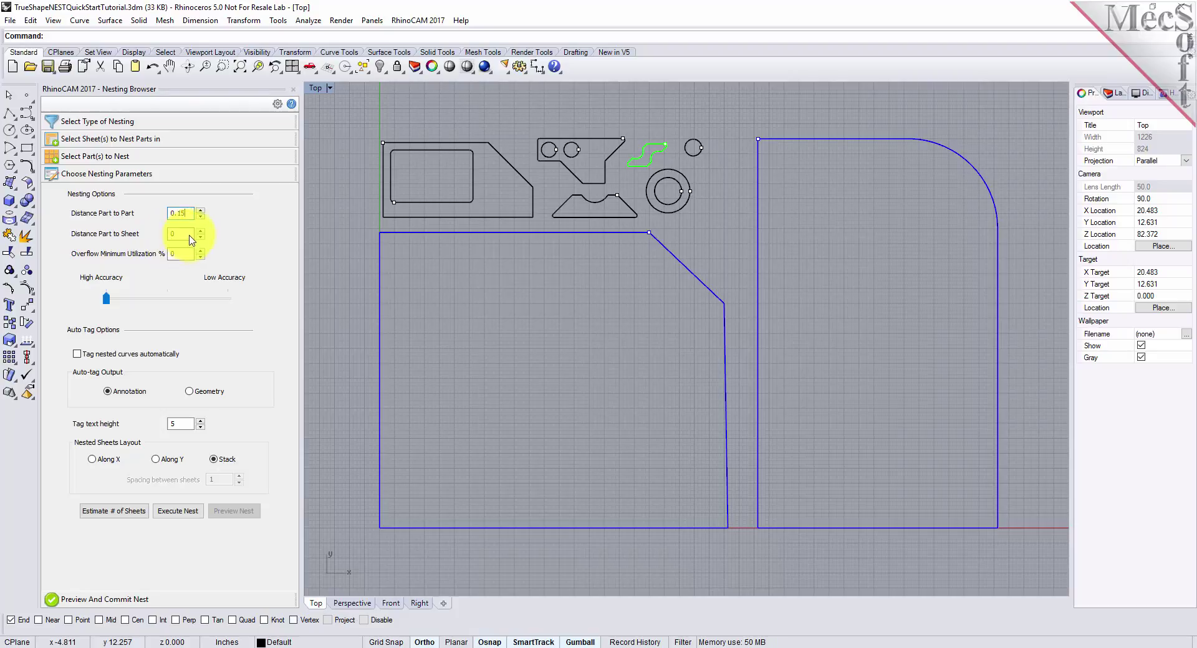
# Step: Set Distance Part to Sheet to 0.25 and execute the nest
pyautogui.press('Tab')
pyautogui.click(182, 515)
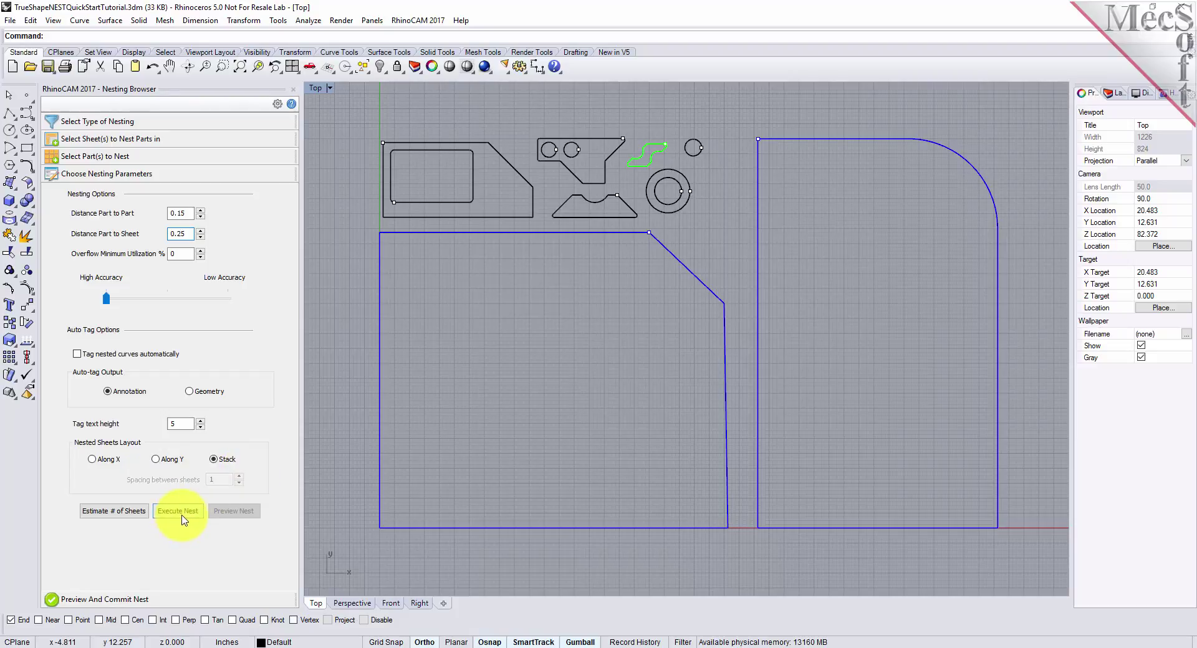
# Step: Preview the nest: four sheets, from Sheet 1-1 at 74.97% down to Sheet 2-2 at 19.10%
pyautogui.click(241, 512)
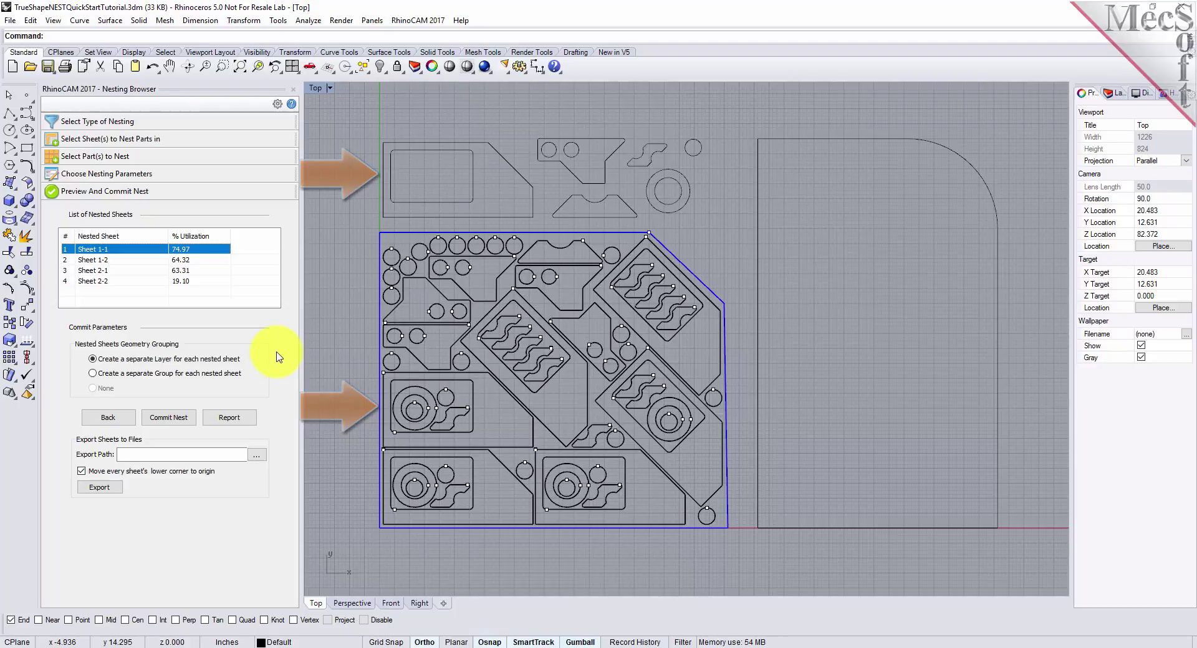
# Step: Set Sheet 1's grain direction to Along X, accepting the warning so Sheet 2 matches
pyautogui.click(138, 142)
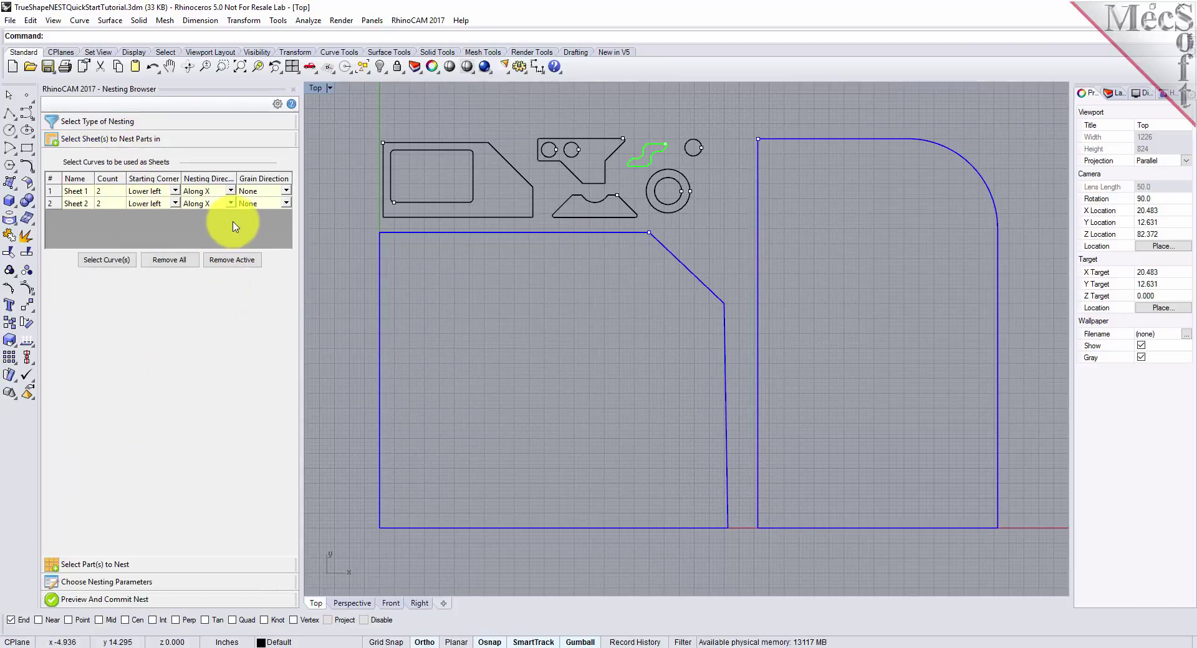
pyautogui.click(288, 194)
pyautogui.click(288, 194)
pyautogui.click(286, 213)
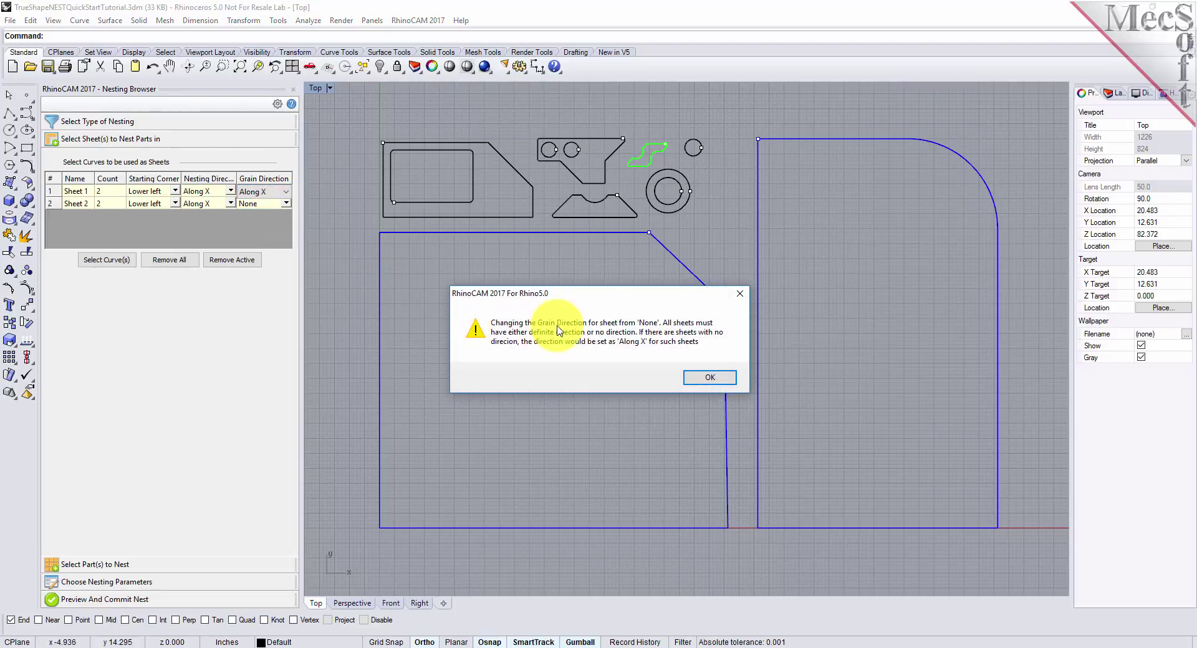
pyautogui.click(710, 378)
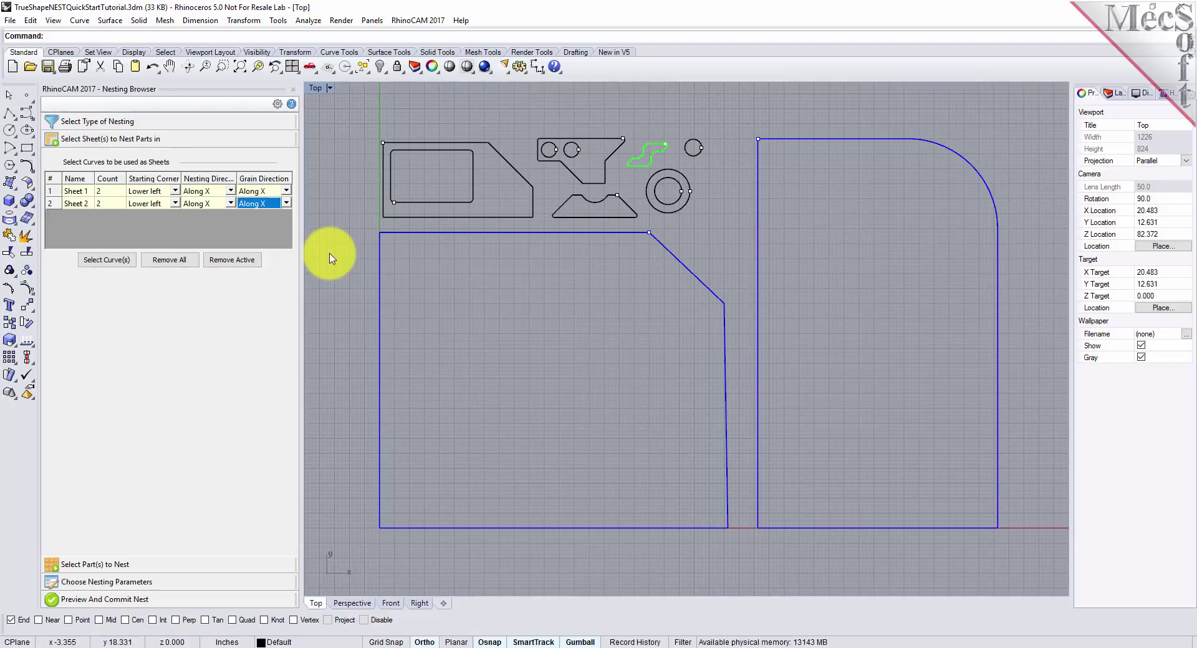
pyautogui.click(145, 565)
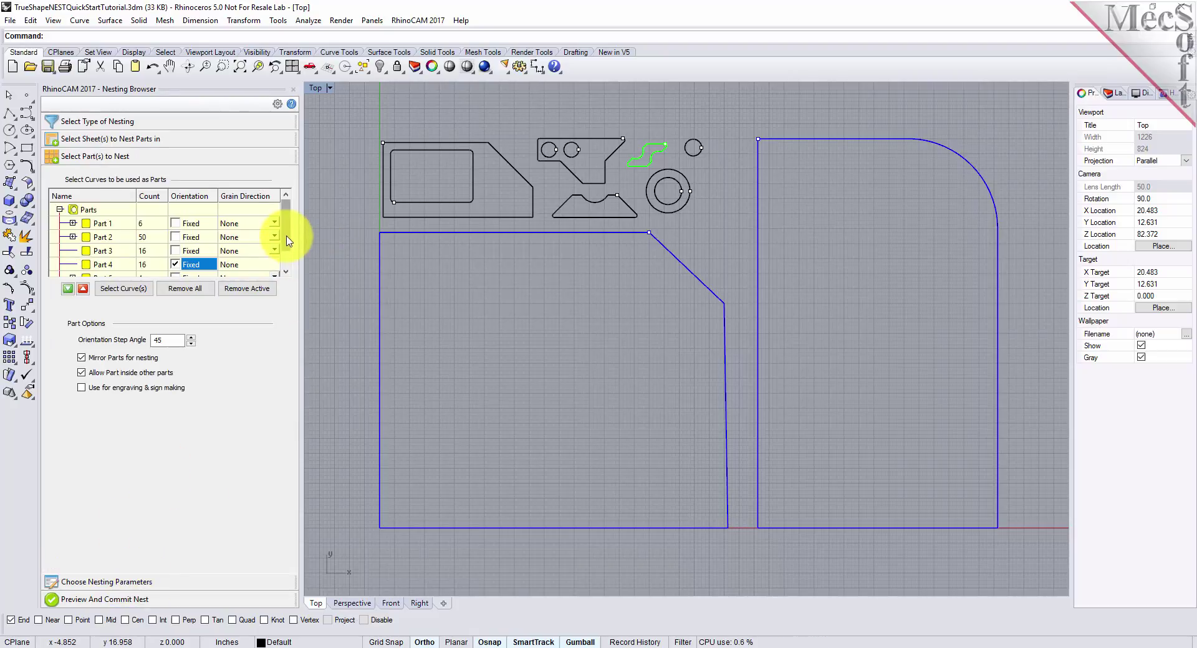
# Step: Change Part 1's grain direction from the parts list to Along Y
pyautogui.click(100, 224)
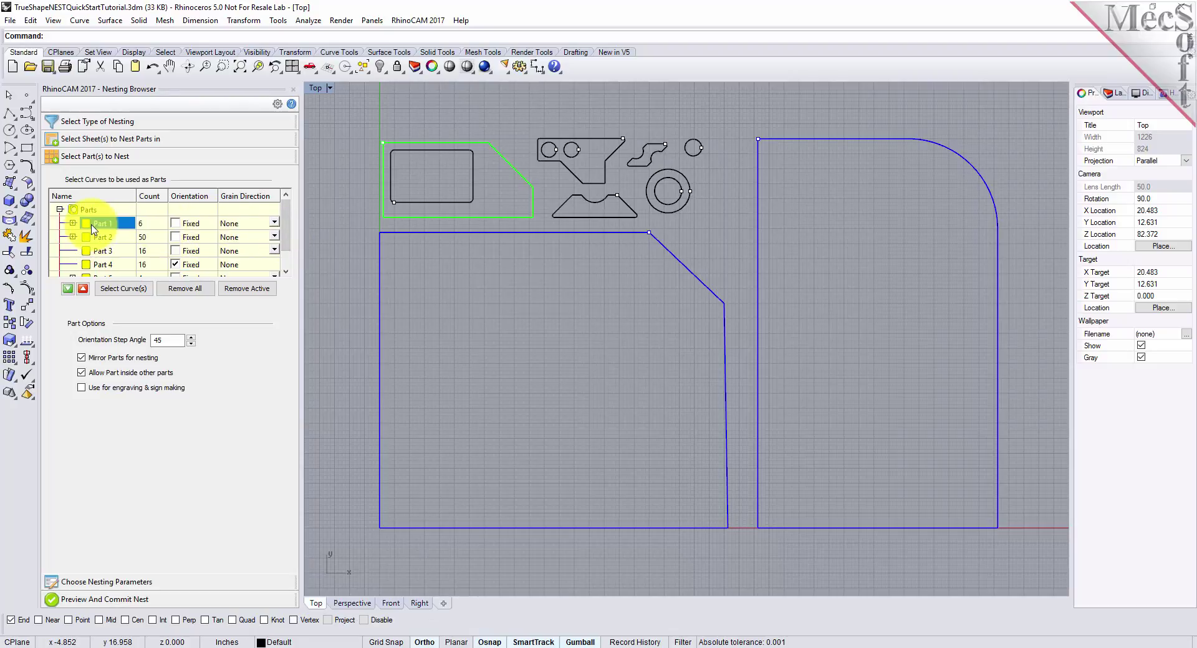
pyautogui.click(274, 224)
pyautogui.click(275, 224)
pyautogui.click(260, 259)
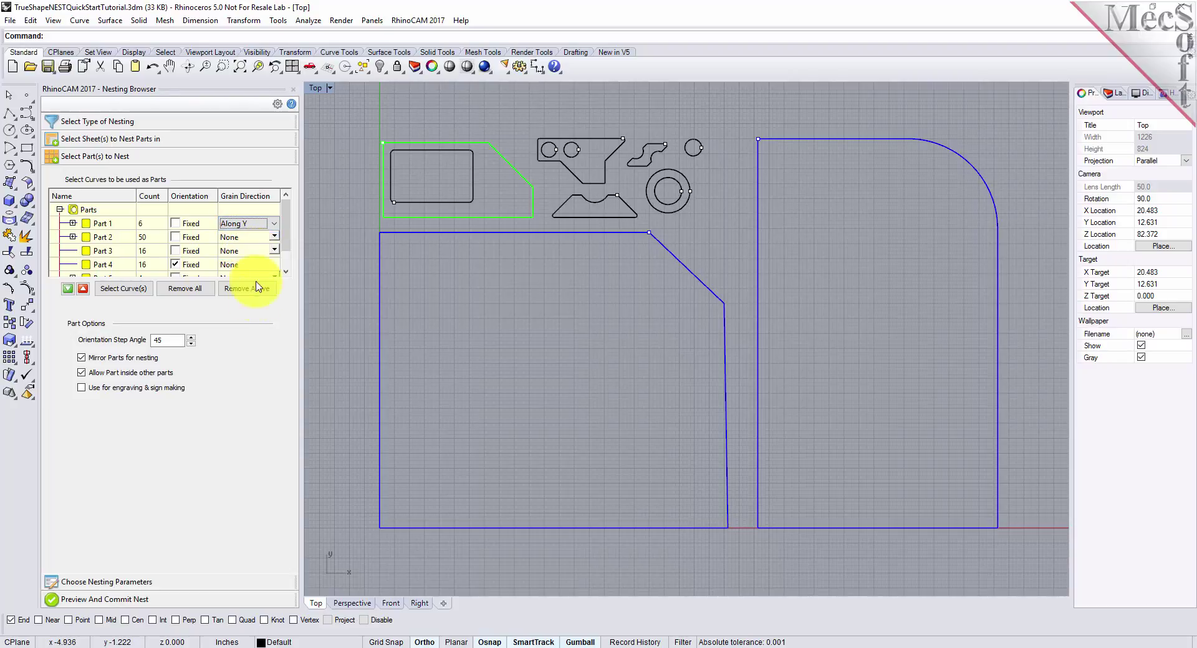
pyautogui.click(164, 586)
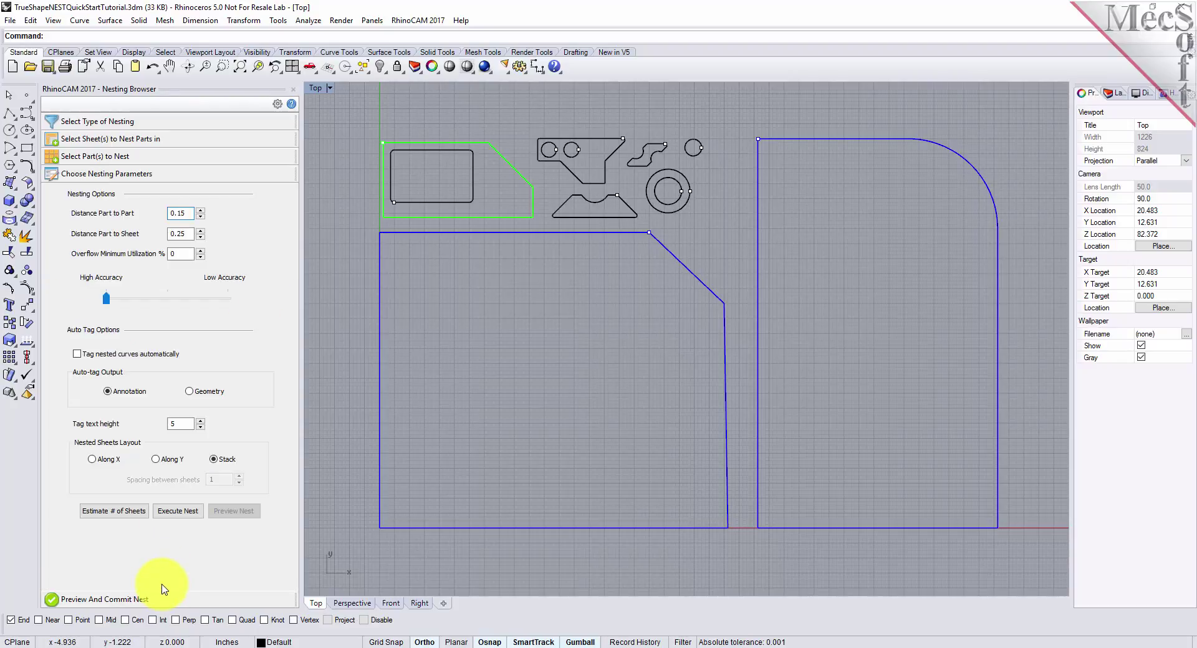
# Step: Re-execute the nest with the grain settings, giving Sheet 1-1 73.44% utilization
pyautogui.click(178, 515)
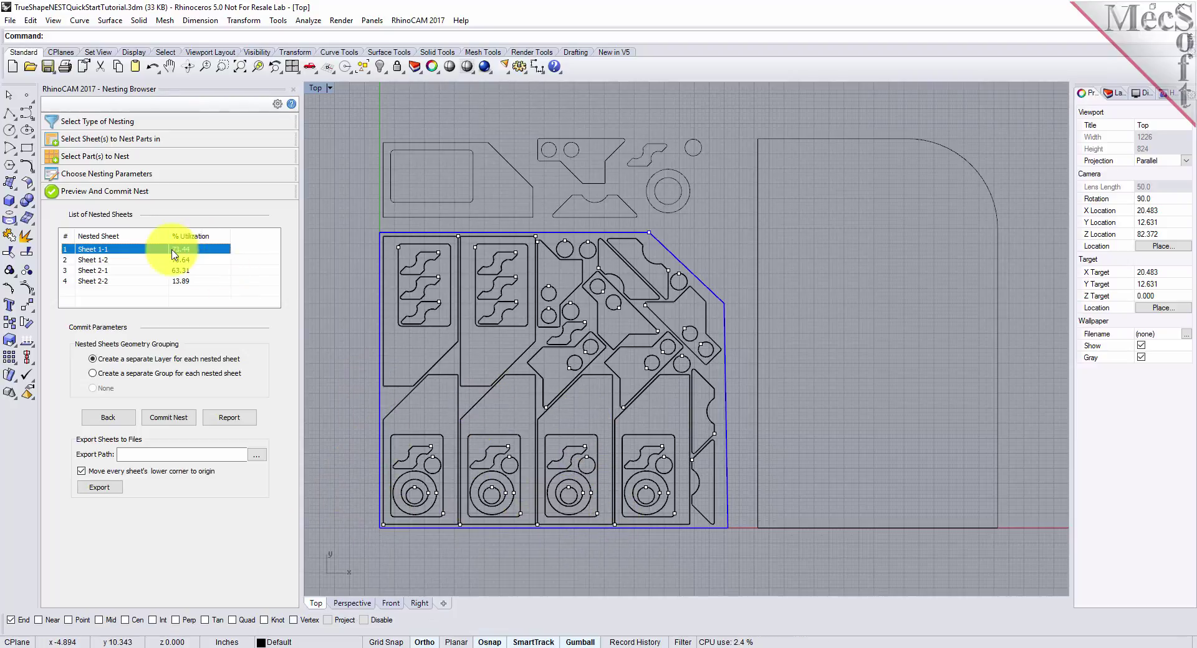
# Step: Preview Sheets 1-2, 2-1, 2-2 and 1-1, then commit with a separate layer per sheet
pyautogui.click(102, 261)
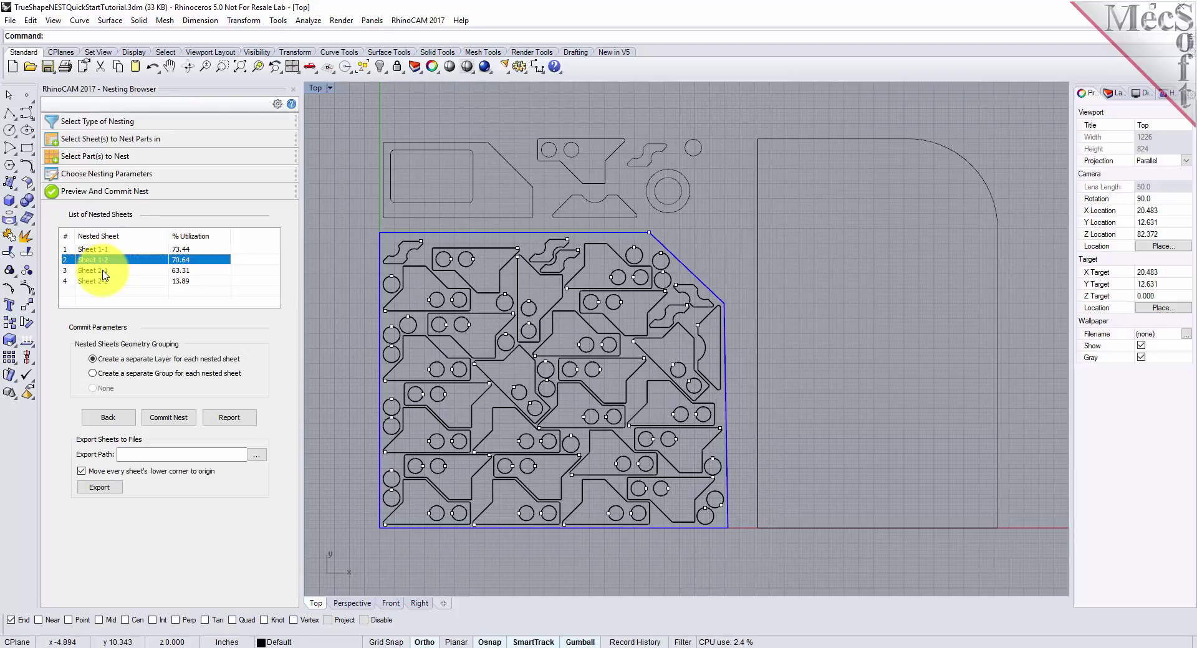
pyautogui.click(105, 270)
pyautogui.click(104, 284)
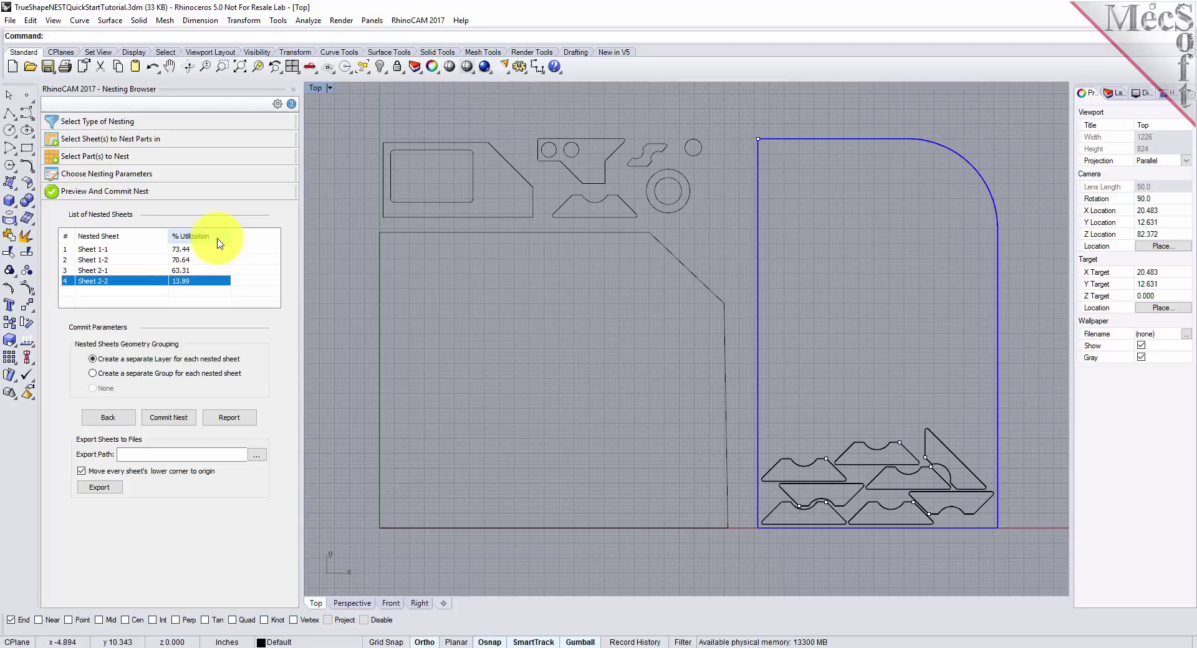
pyautogui.click(201, 250)
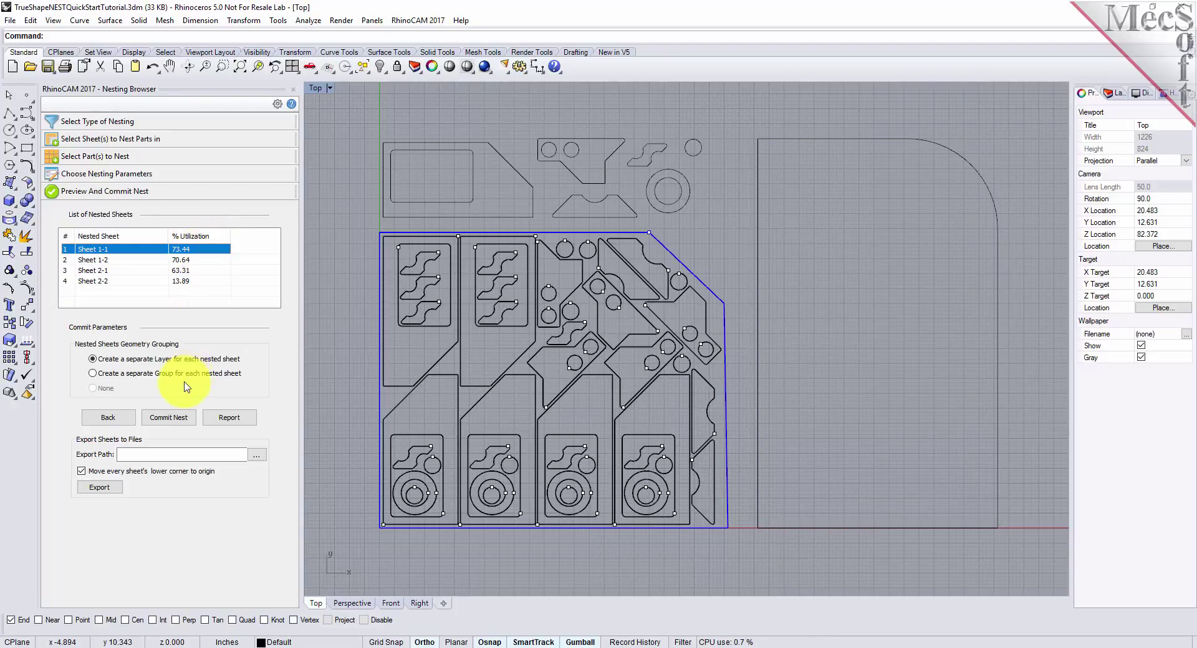
pyautogui.click(183, 421)
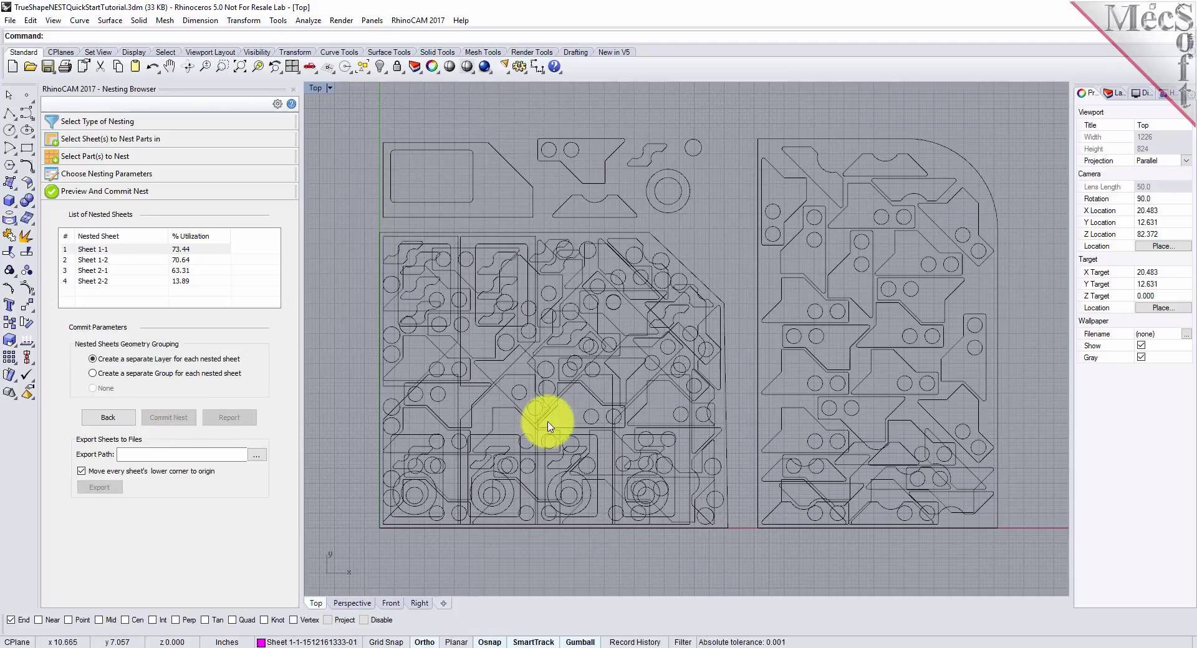
# Step: Show the Layers panel and select the Sheet 1-2, Sheet 2-1 and Sheet 2-2 layers
pyautogui.click(1114, 94)
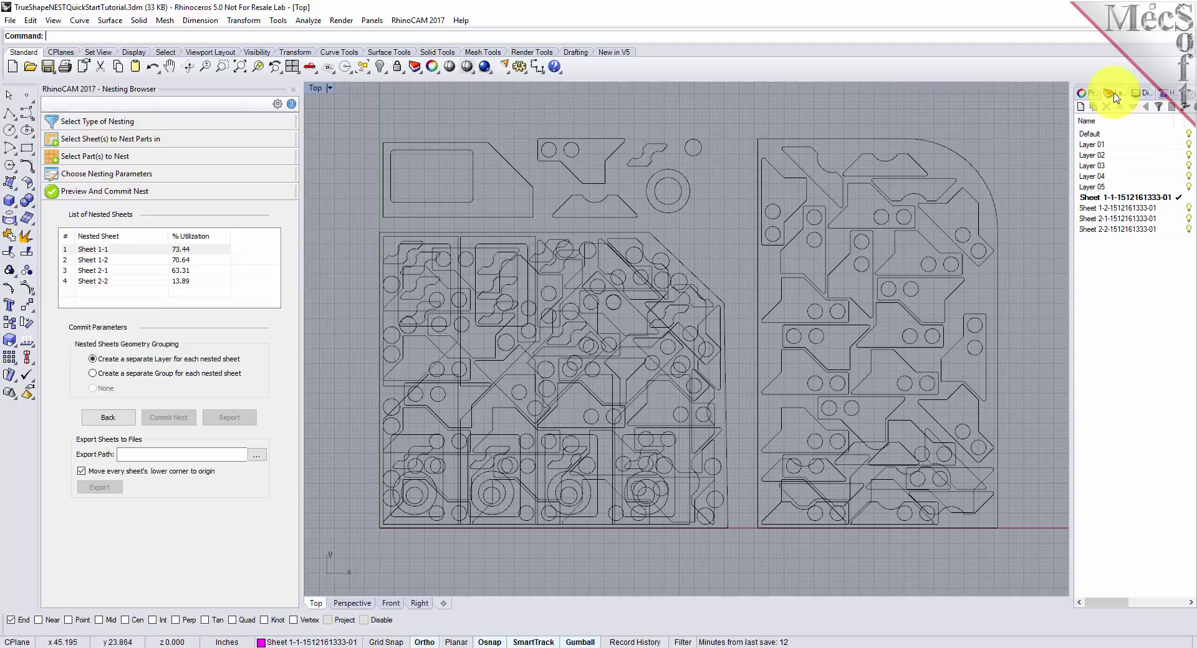
pyautogui.click(1110, 209)
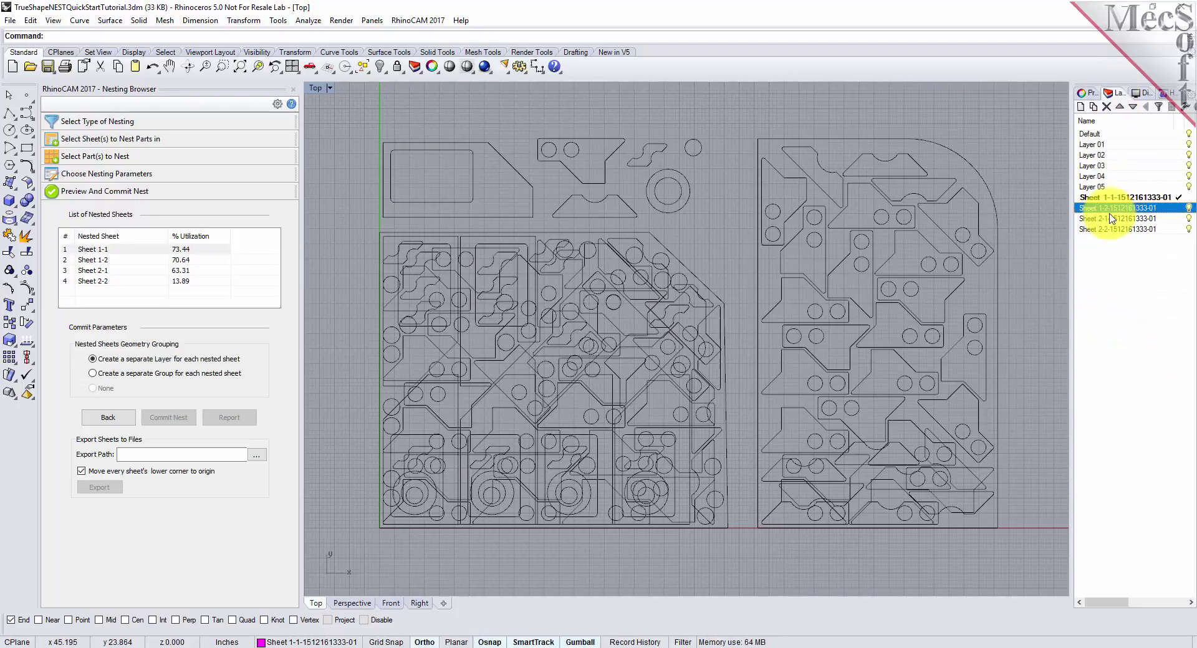
pyautogui.click(1113, 220)
pyautogui.click(1112, 229)
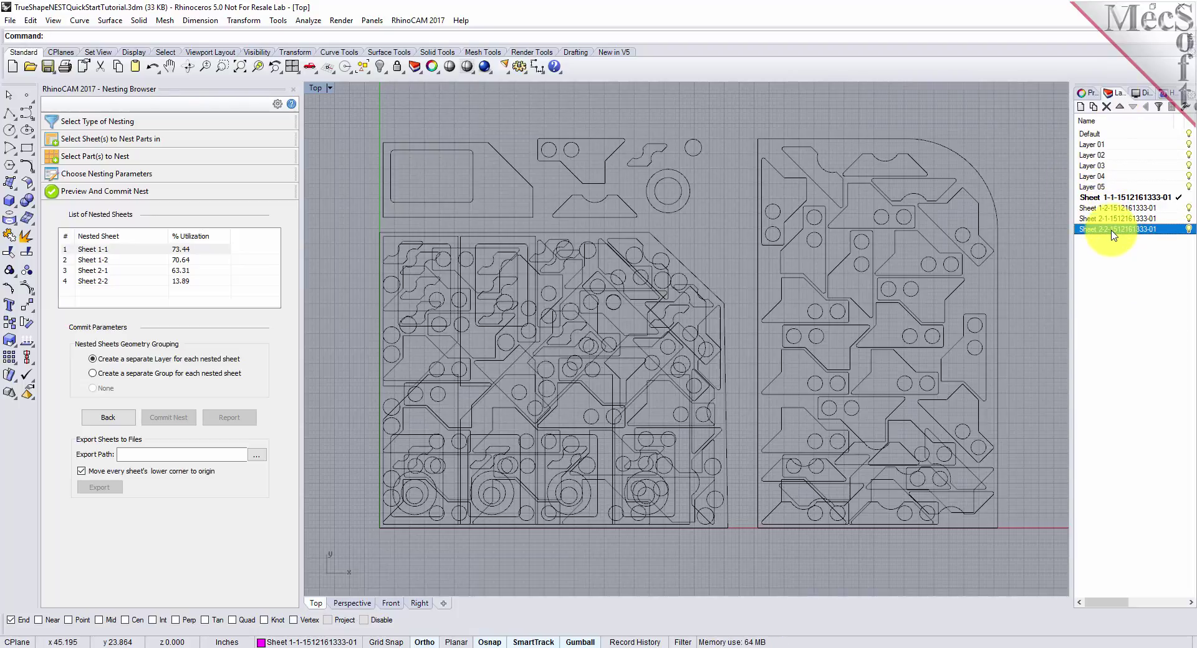